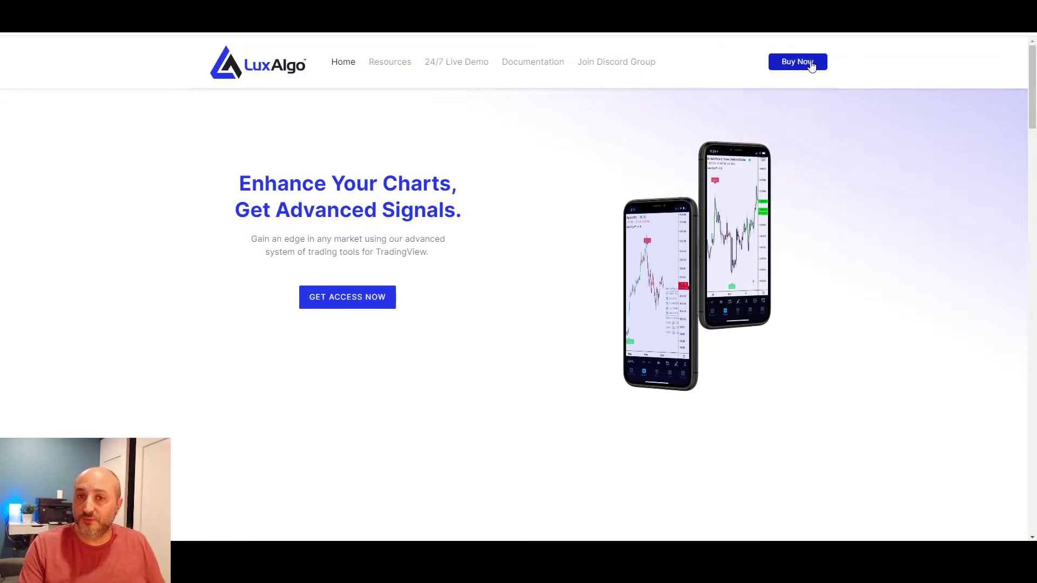
# Step: Open the checkout for the $67.99 per month Lux Algo Premium membership and review the billing form and order summary
pyautogui.click(797, 62)
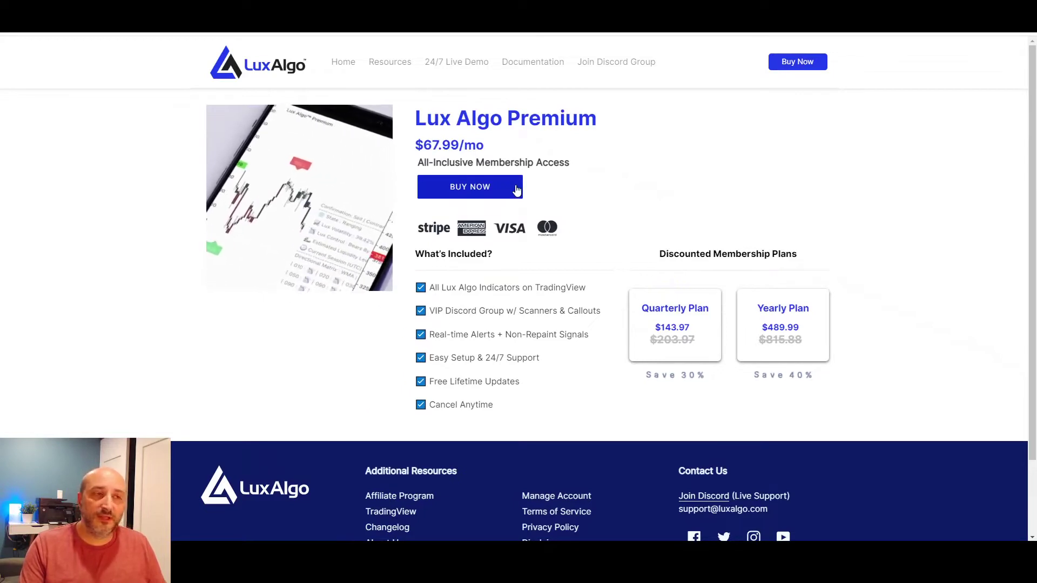
pyautogui.click(469, 186)
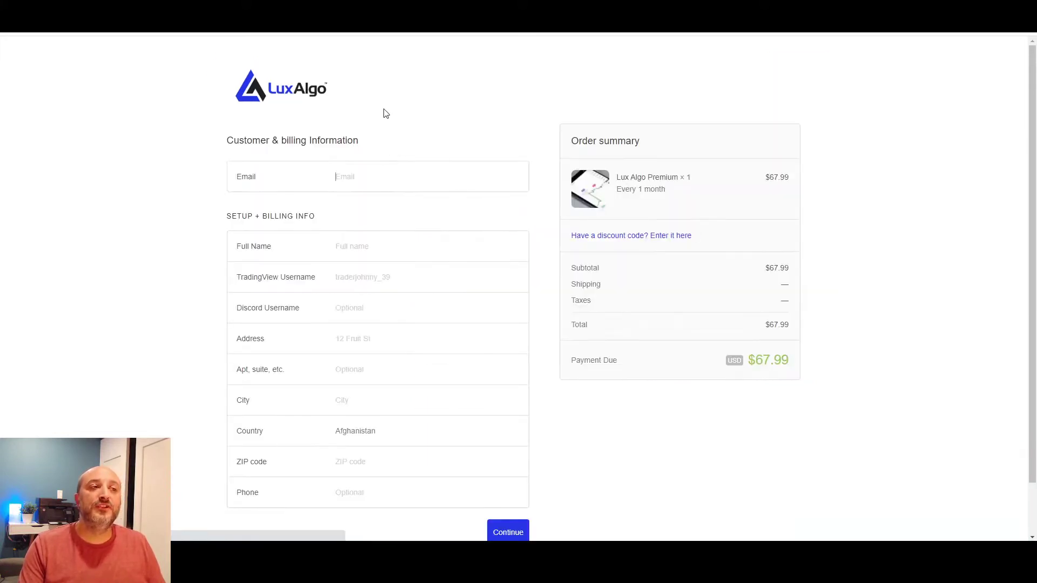
pyautogui.scroll(-1, 389, 367)
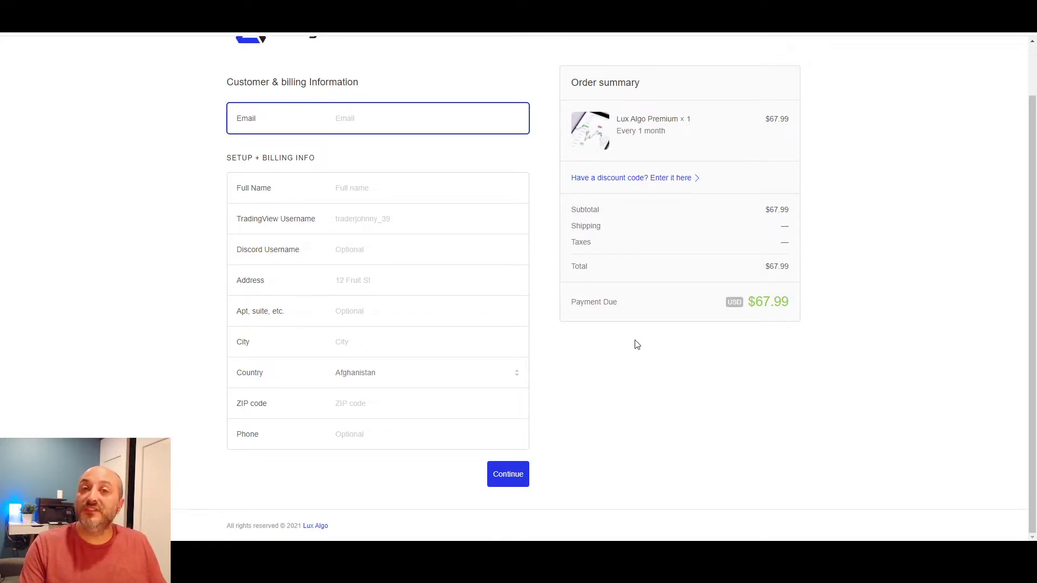
pyautogui.scroll(2, 636, 345)
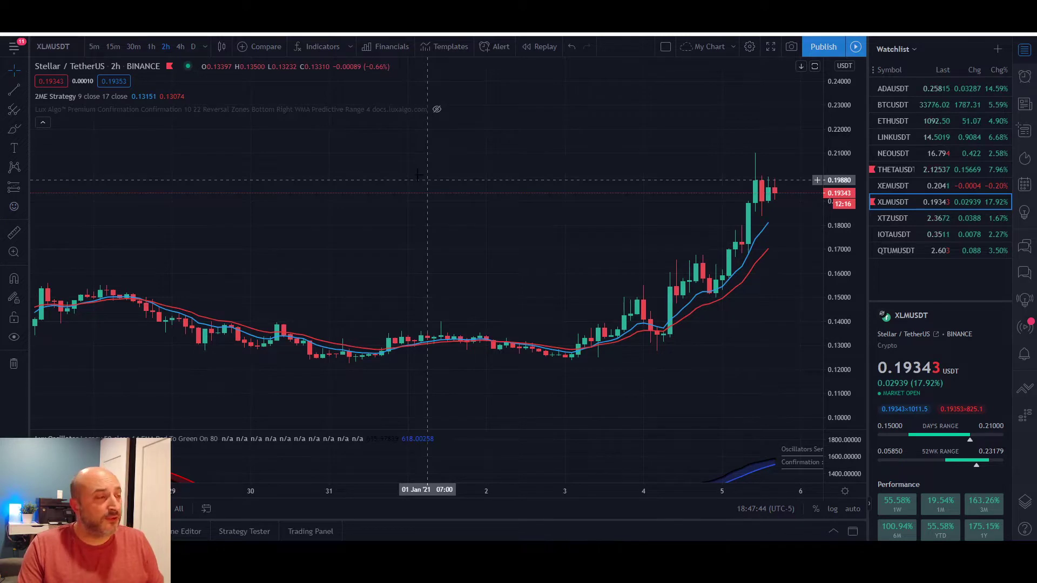
# Step: Switch to TradingView and review the invite-only Lux Algo scripts in the indicator library, leaving the library closed
pyautogui.click(323, 47)
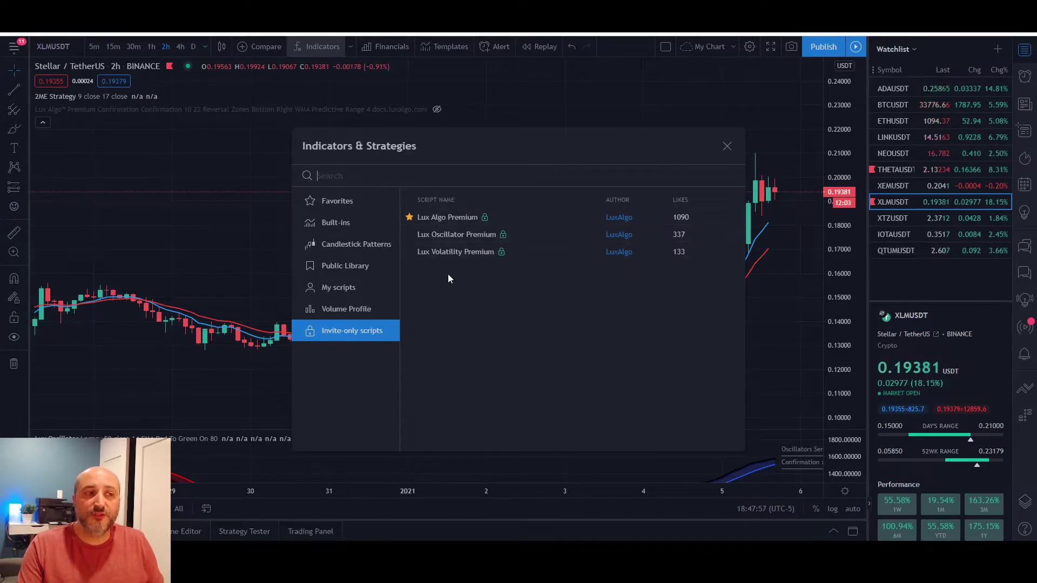
pyautogui.click(410, 217)
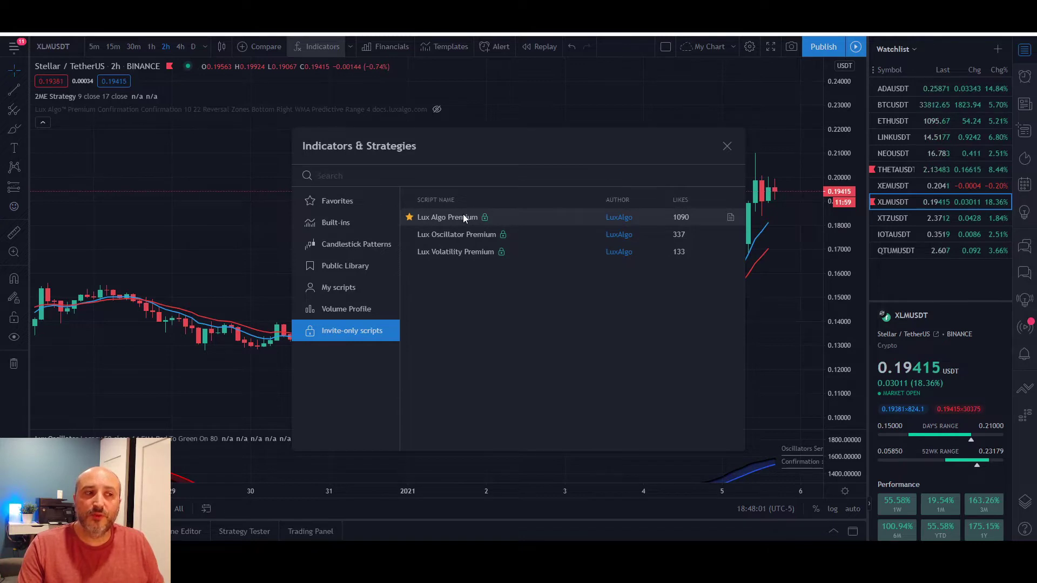
pyautogui.click(727, 146)
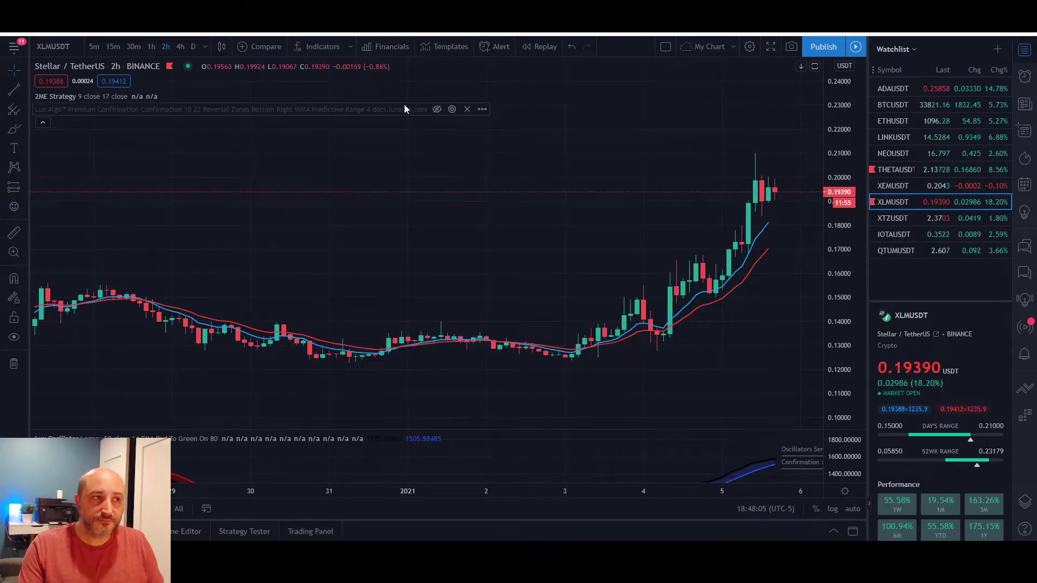
# Step: Show the Lux Algo Premium indicator on the XLMUSDT chart and set its Indicator Overlay and Support/Resistance Method to None
pyautogui.click(437, 109)
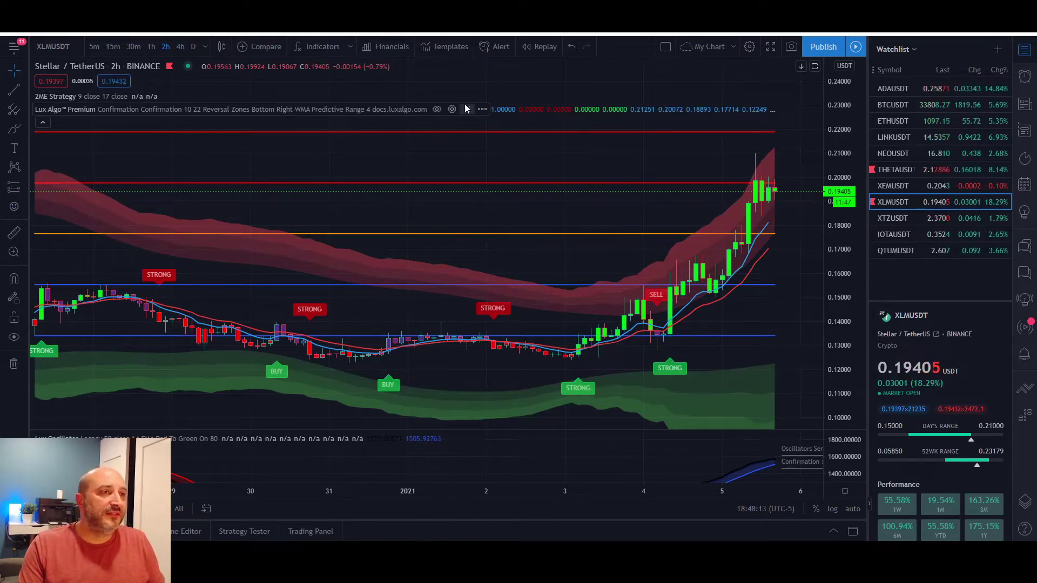
pyautogui.click(452, 110)
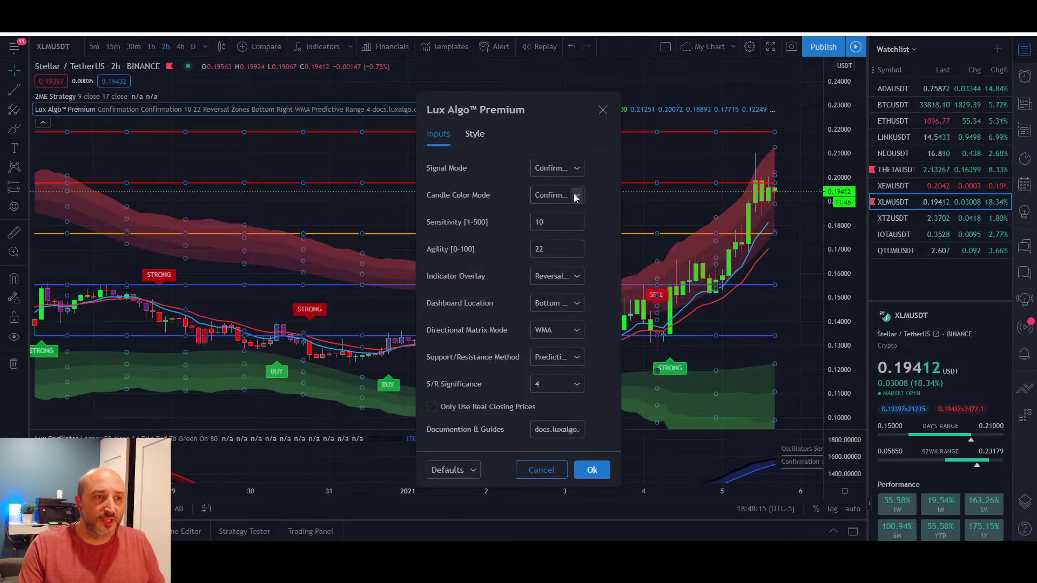
pyautogui.click(579, 277)
pyautogui.click(570, 299)
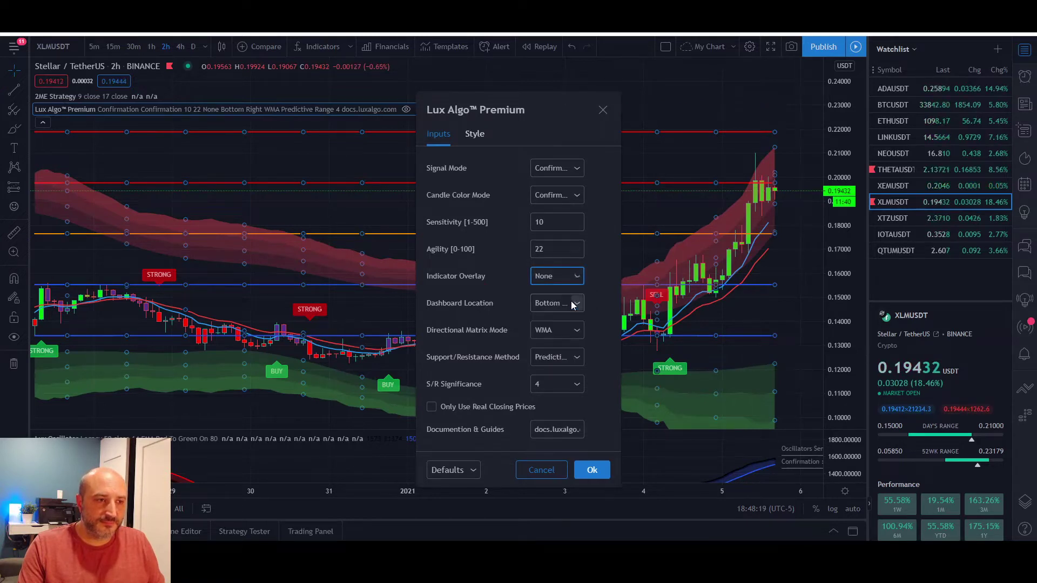
pyautogui.click(575, 357)
pyautogui.click(560, 378)
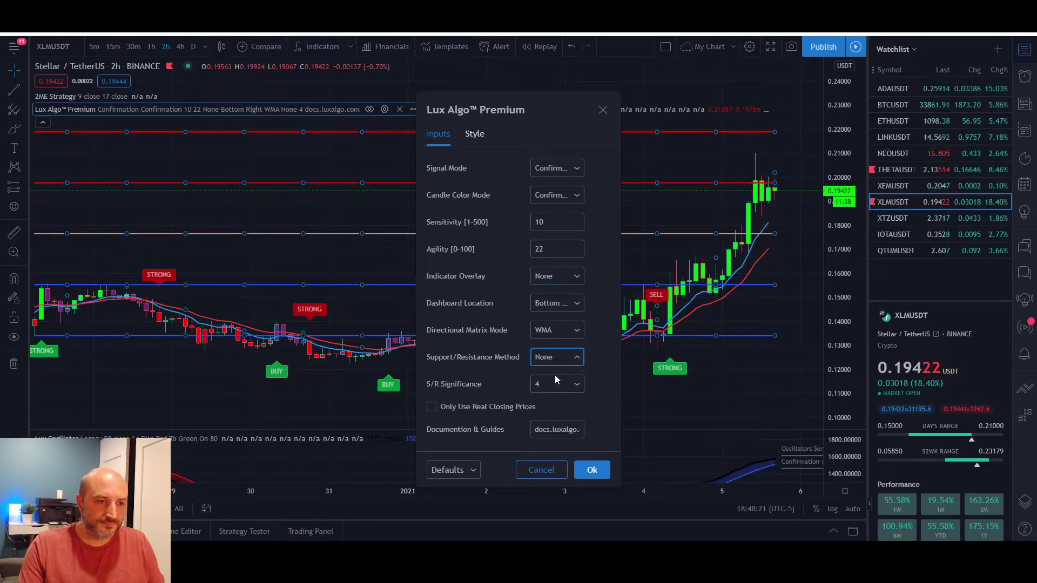
pyautogui.click(592, 471)
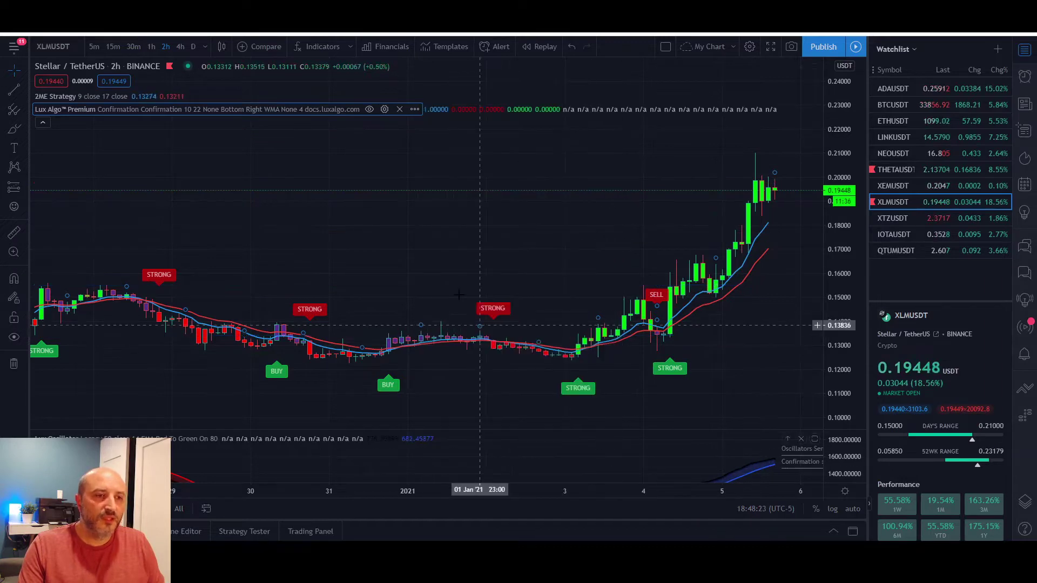
# Step: Switch the chart from XLMUSDT to ETHUSDT using the watchlist
pyautogui.moveTo(470, 313); pyautogui.dragTo(609, 225)
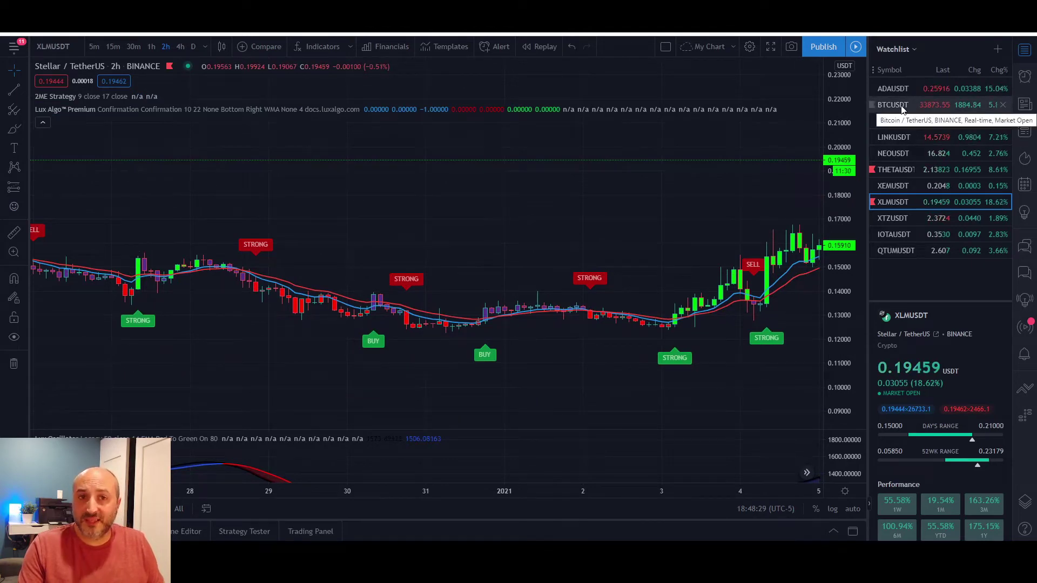
pyautogui.click(893, 122)
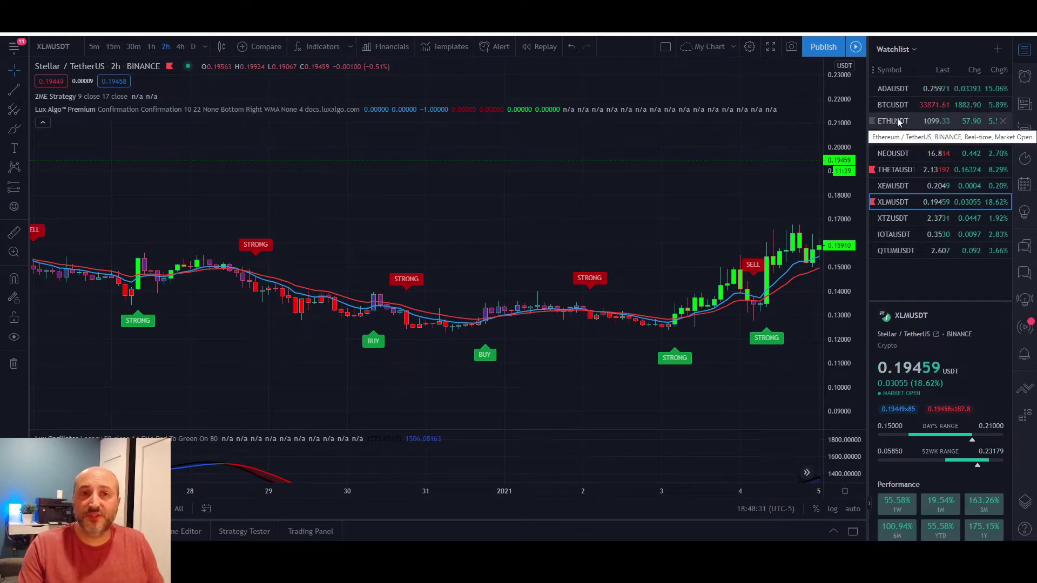
pyautogui.moveTo(366, 254); pyautogui.dragTo(542, 227)
pyautogui.moveTo(839, 277); pyautogui.dragTo(840, 313)
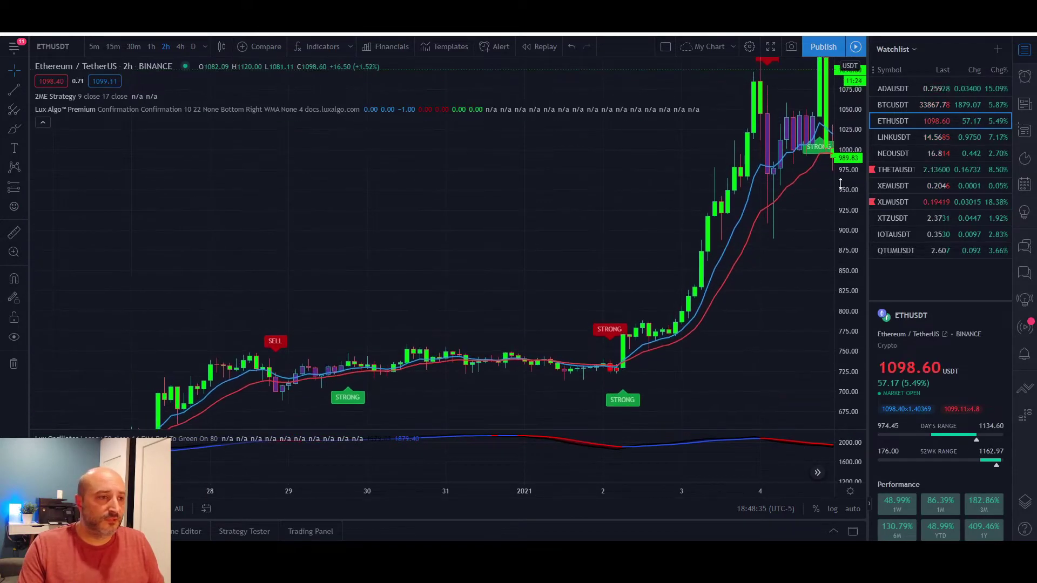
# Step: Examine the Lux Algo buy, sell and strong signals on the ETHUSDT 2h chart across November and December 2020
pyautogui.moveTo(394, 238); pyautogui.dragTo(672, 238)
pyautogui.moveTo(359, 236); pyautogui.dragTo(688, 256)
pyautogui.moveTo(469, 324); pyautogui.dragTo(535, 376)
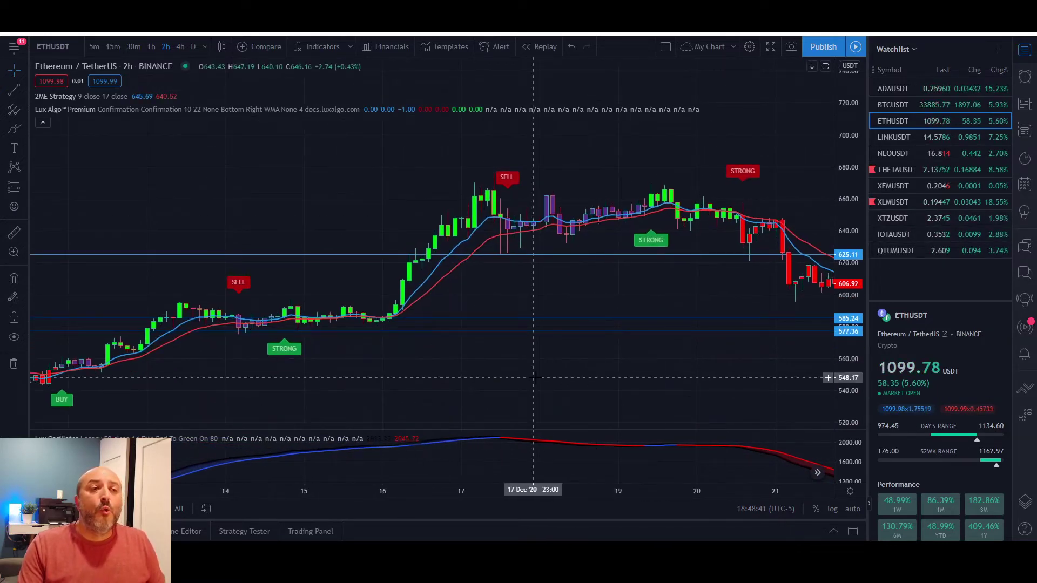
pyautogui.moveTo(560, 342); pyautogui.dragTo(497, 350)
pyautogui.moveTo(250, 157); pyautogui.dragTo(648, 168)
pyautogui.scroll(-3, 480, 180)
pyautogui.moveTo(479, 179); pyautogui.dragTo(624, 188)
pyautogui.scroll(-3, 625, 187)
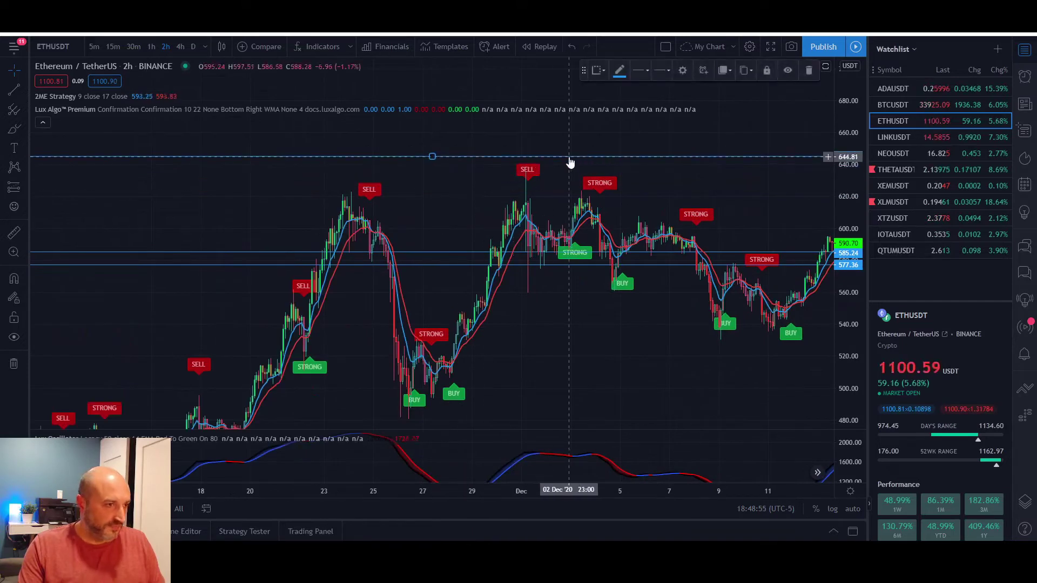
pyautogui.moveTo(436, 160); pyautogui.dragTo(546, 130)
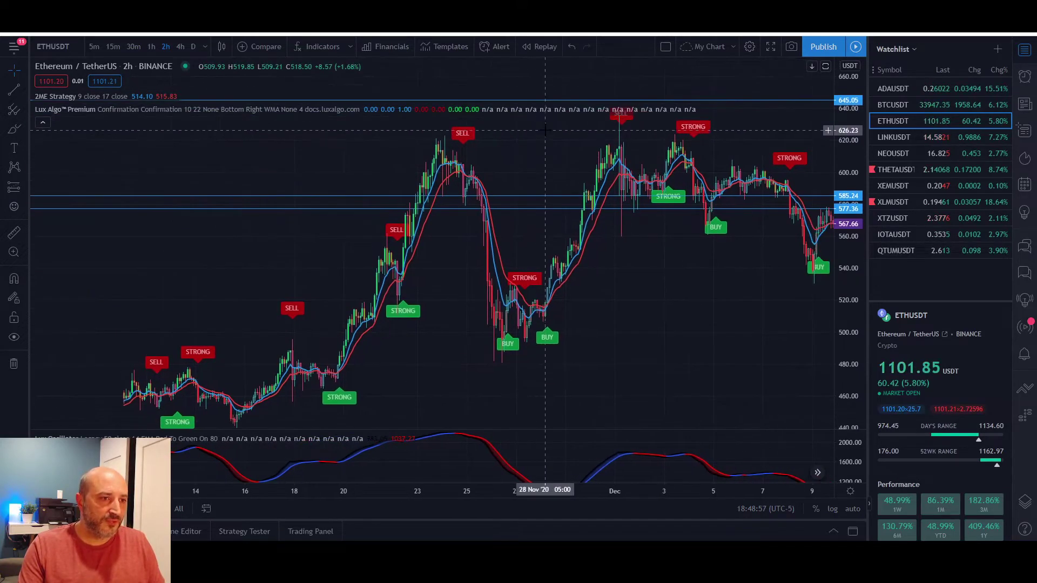
pyautogui.scroll(-2, 545, 129)
pyautogui.moveTo(849, 233); pyautogui.dragTo(854, 324)
pyautogui.moveTo(738, 336); pyautogui.dragTo(639, 335)
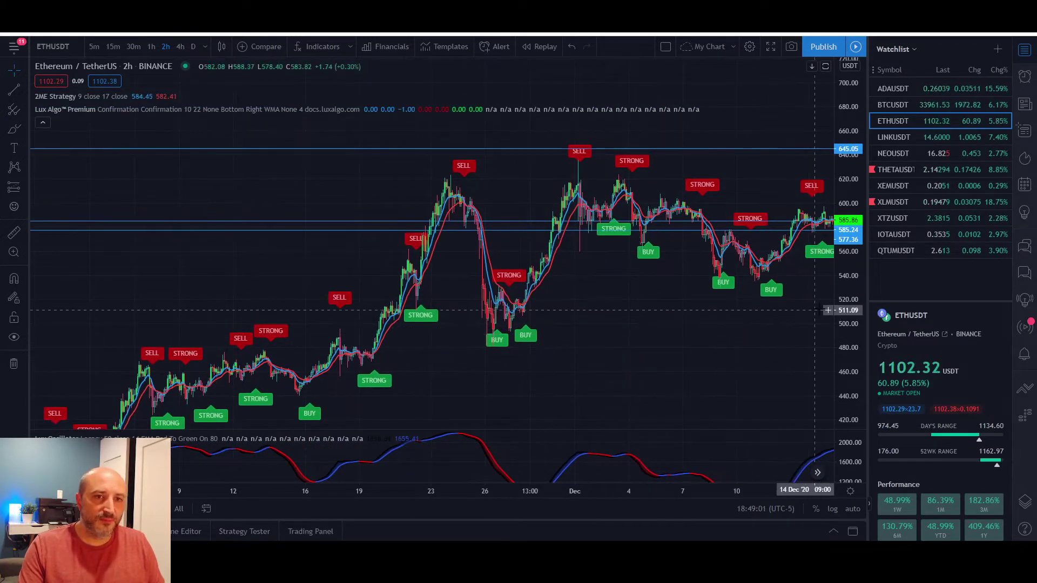
pyautogui.moveTo(854, 291); pyautogui.dragTo(855, 264)
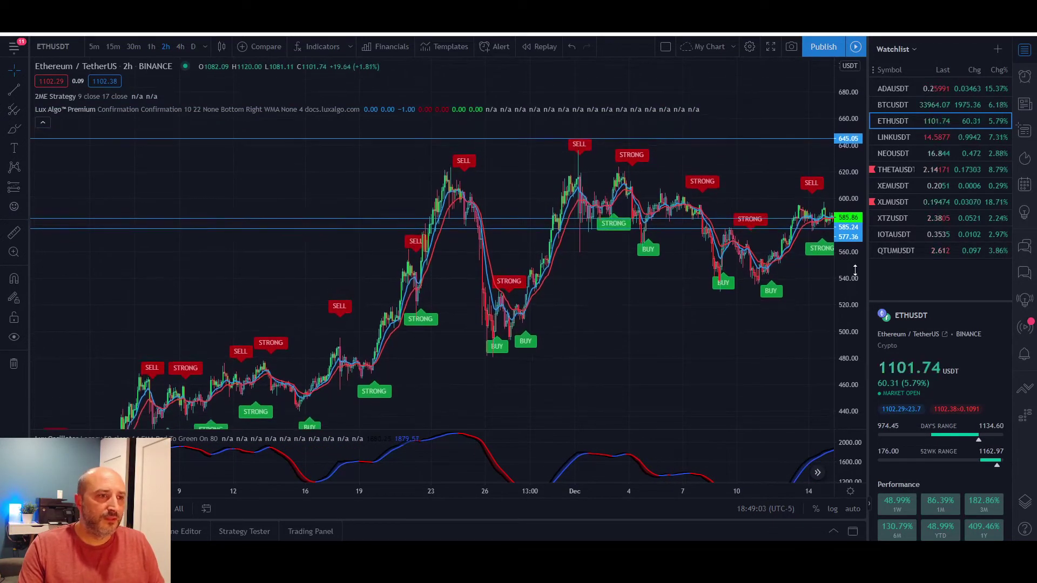
# Step: Set the Lux Algo Premium indicator's Sensitivity to 12 and Agility to 26, keeping the chart signals in view
pyautogui.moveTo(181, 112)
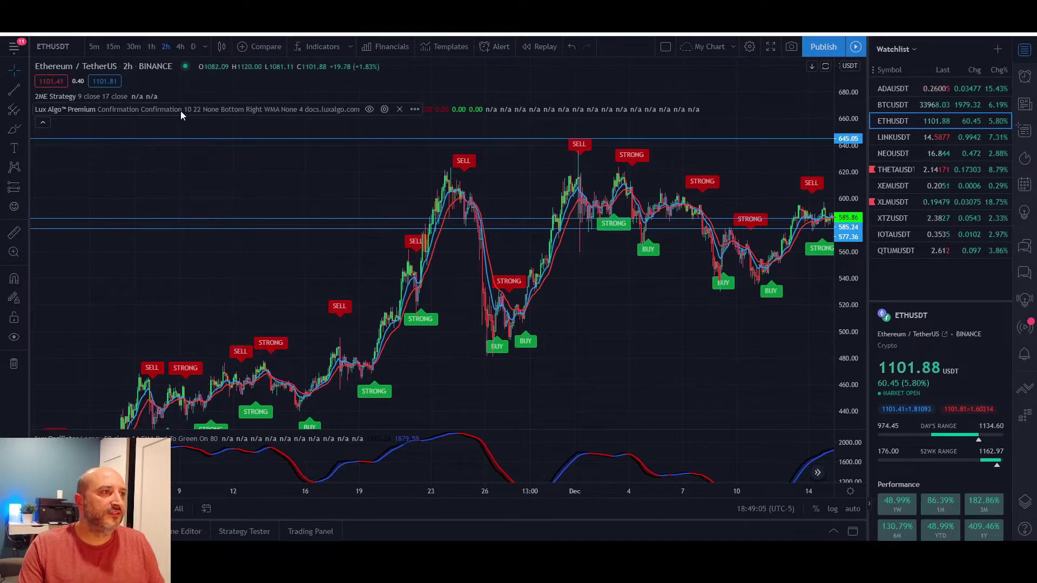
pyautogui.click(384, 110)
pyautogui.moveTo(561, 119); pyautogui.dragTo(914, 76)
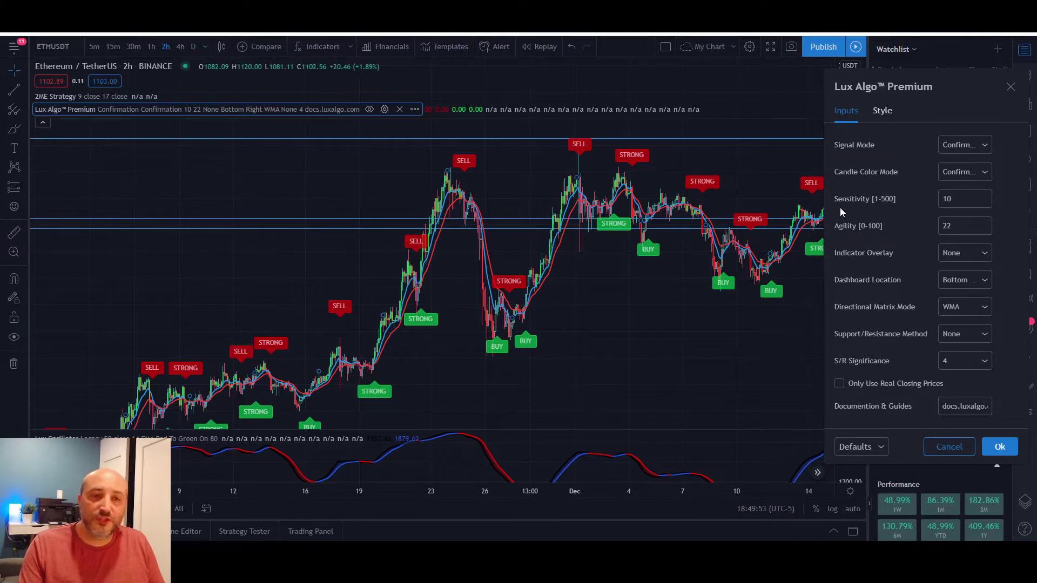
pyautogui.click(958, 199)
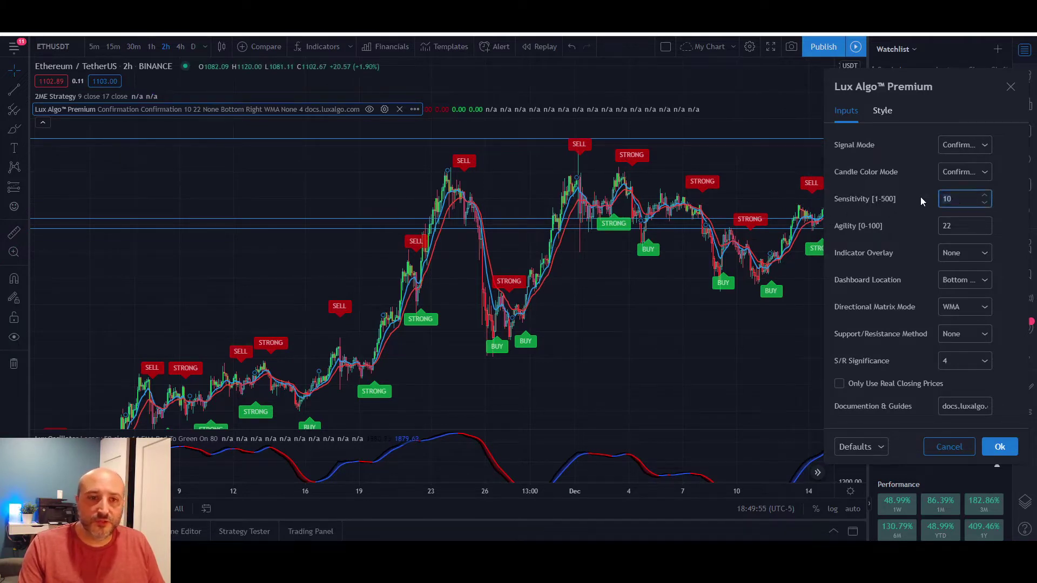
pyautogui.press('Tab')
pyautogui.press('BackSpace')
pyautogui.write('6')
pyautogui.press('Return')
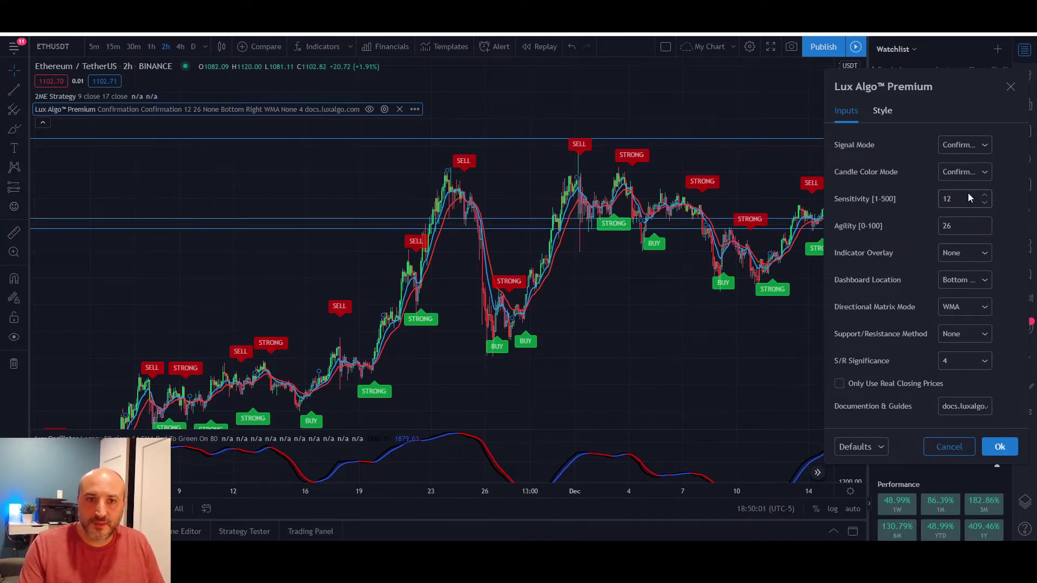
pyautogui.moveTo(624, 281); pyautogui.dragTo(593, 286)
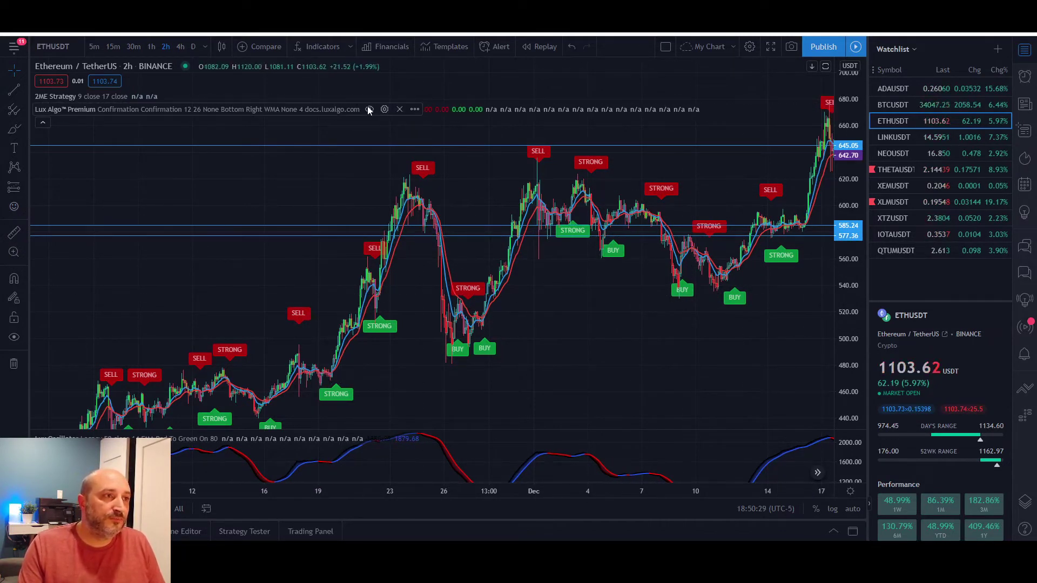
# Step: Reopen the Lux Algo Premium inputs beside the chart and raise Sensitivity one unit at a time to 20
pyautogui.click(384, 111)
pyautogui.moveTo(513, 108); pyautogui.dragTo(914, 90)
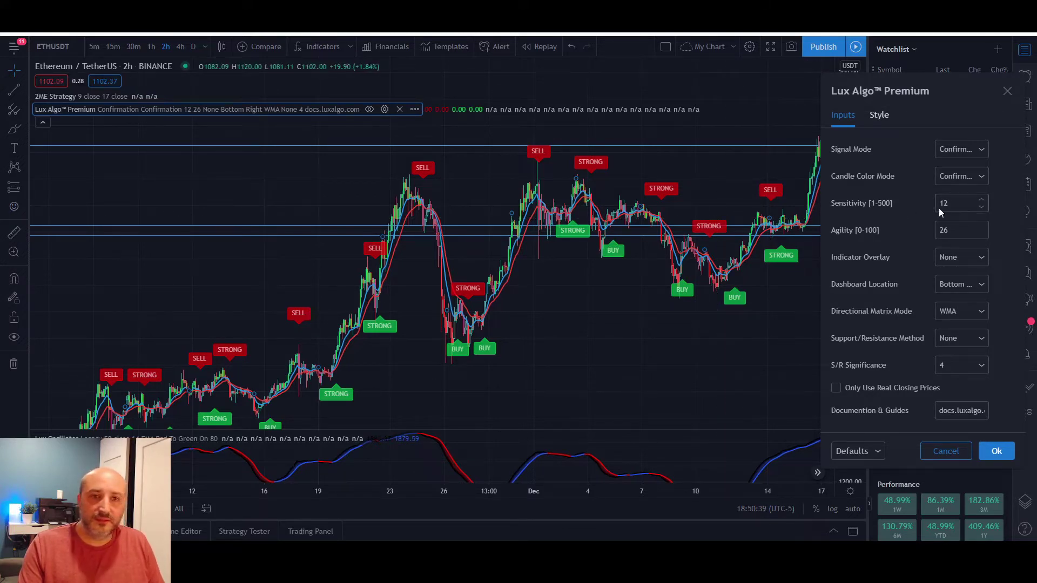
pyautogui.click(982, 201)
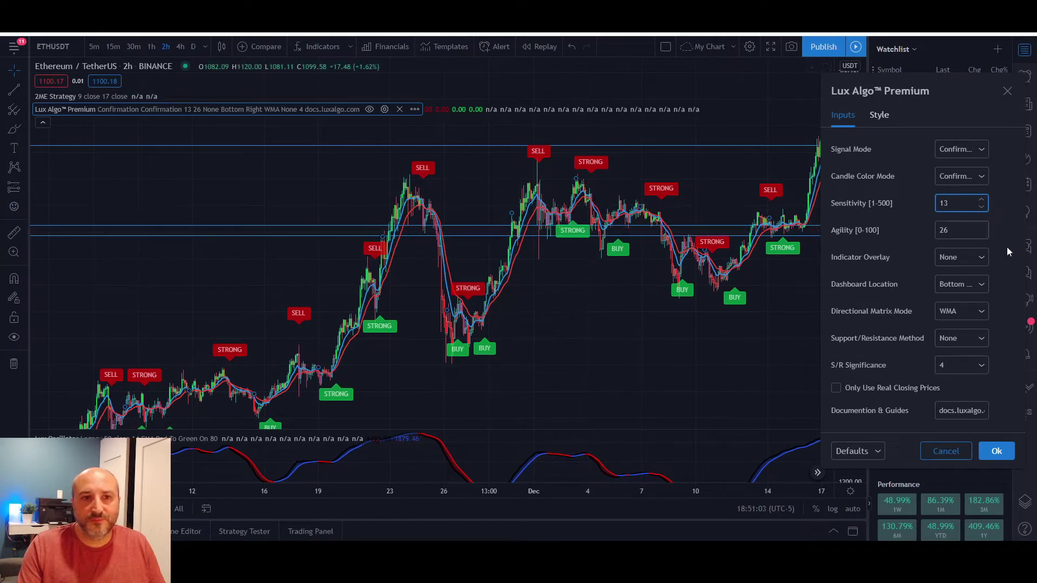
pyautogui.click(982, 200)
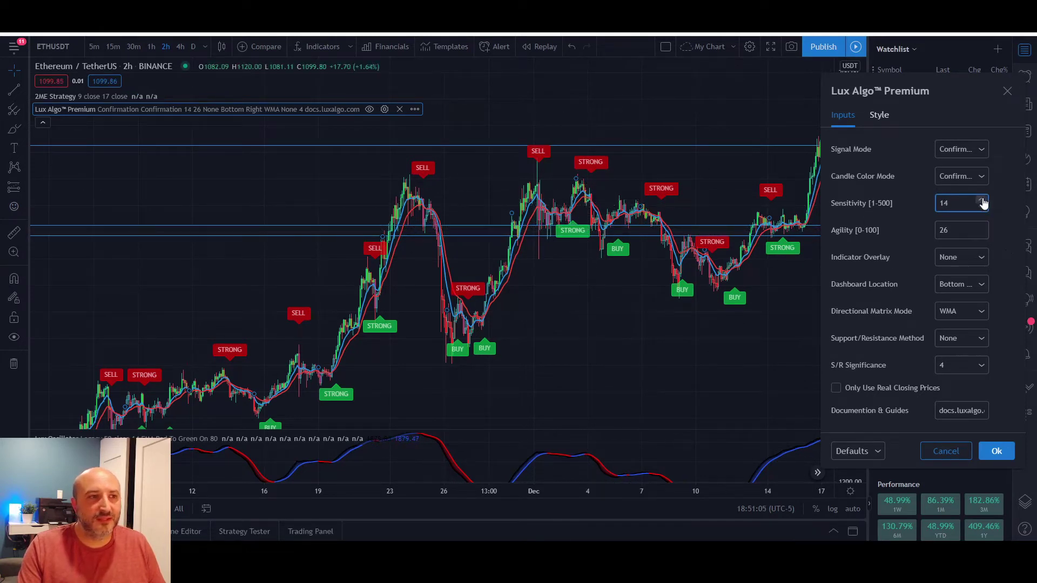
pyautogui.click(982, 200)
pyautogui.click(983, 201)
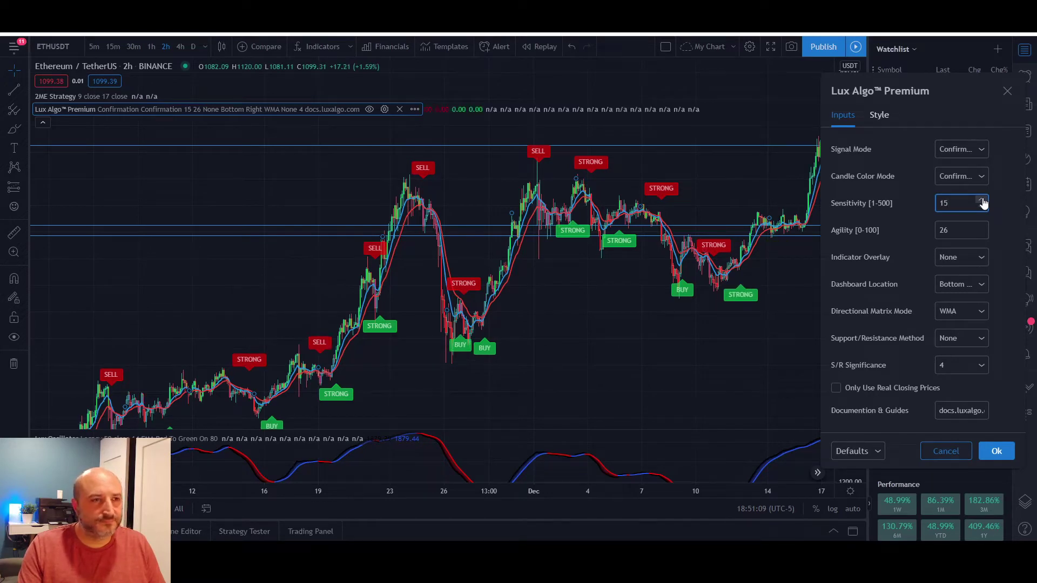
pyautogui.click(982, 201)
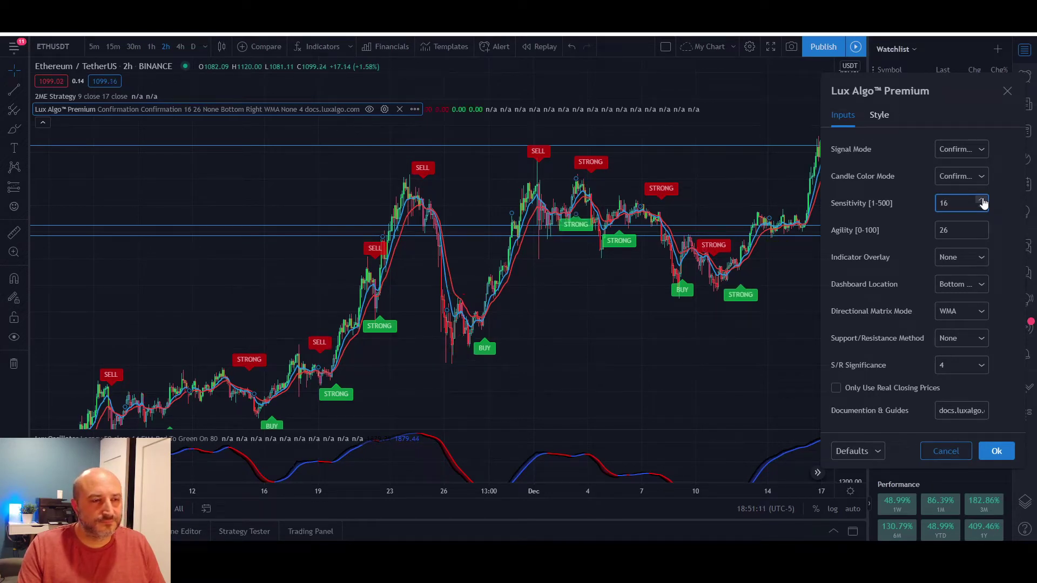
pyautogui.click(983, 200)
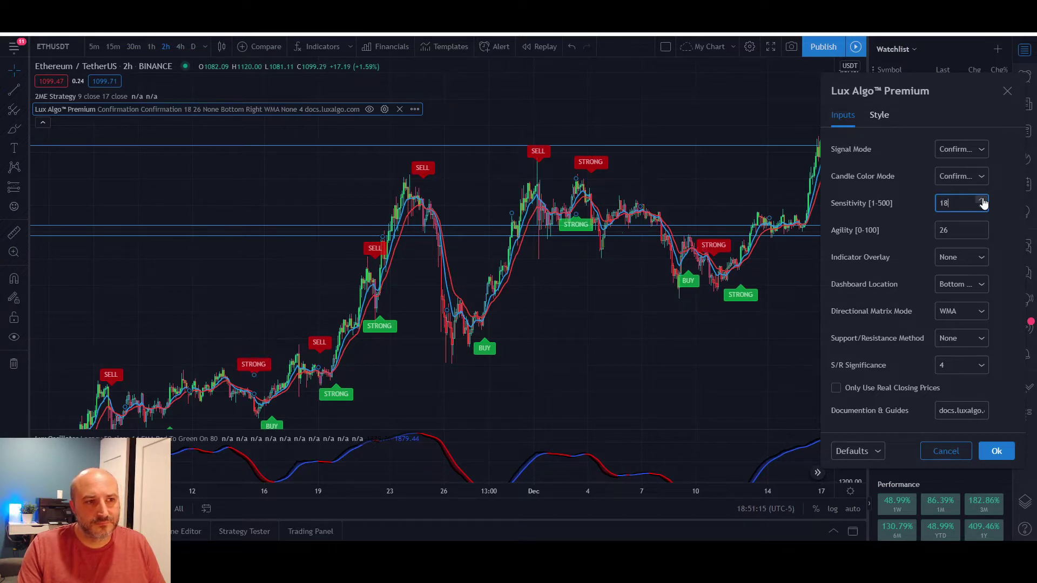
pyautogui.click(982, 201)
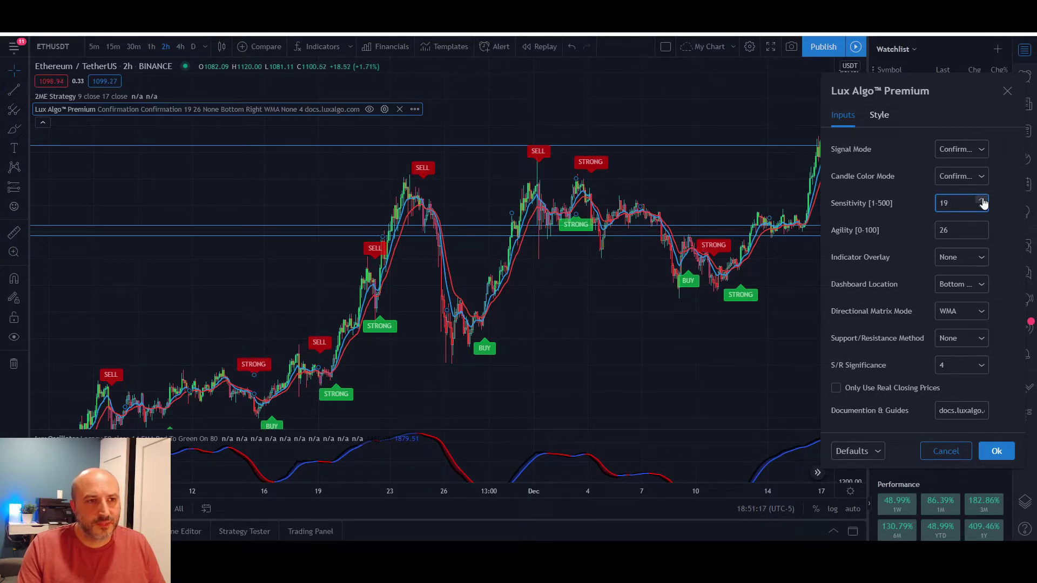
pyautogui.click(982, 200)
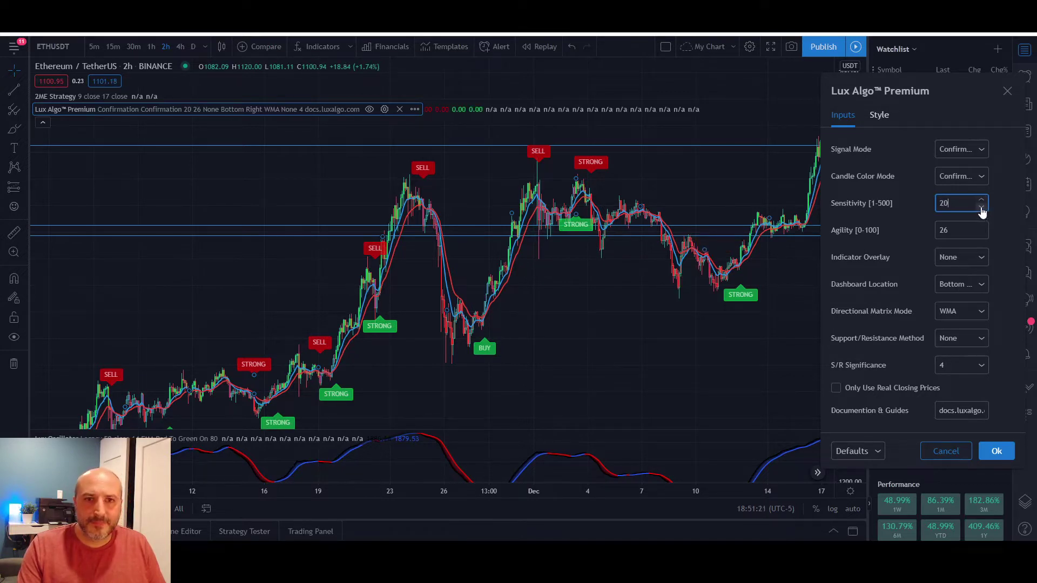
# Step: Lower the Lux Algo Premium Sensitivity one unit at a time to 15, comparing it with neighbouring values on the ETHUSDT chart
pyautogui.click(982, 208)
pyautogui.click(982, 208)
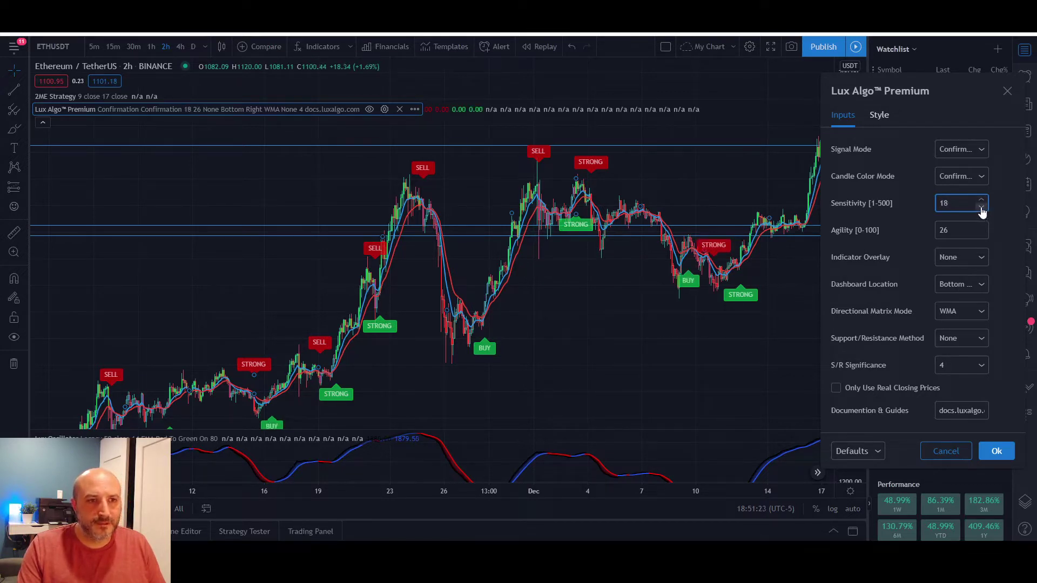
pyautogui.click(982, 208)
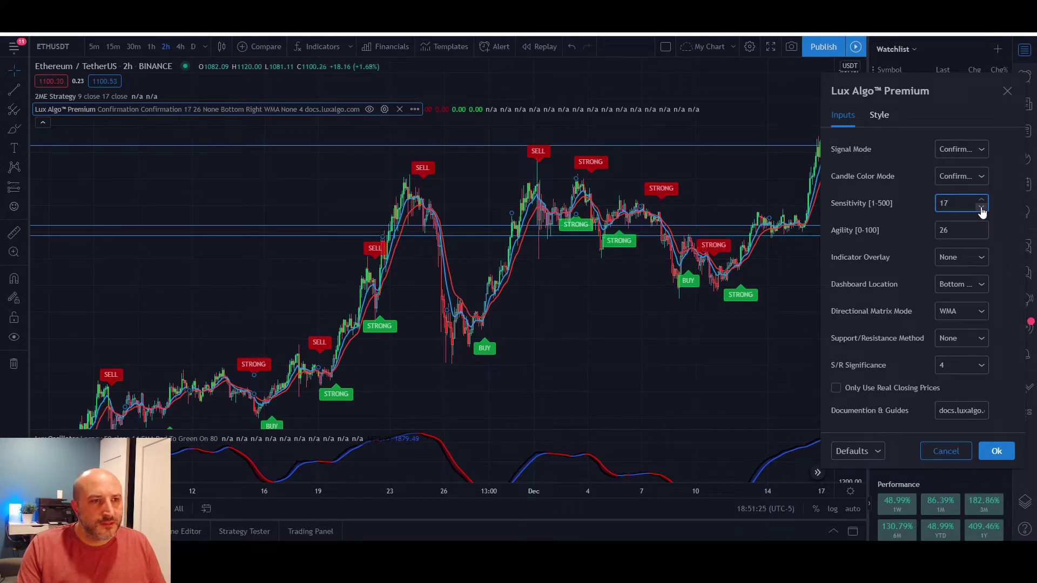
pyautogui.click(982, 207)
pyautogui.click(982, 207)
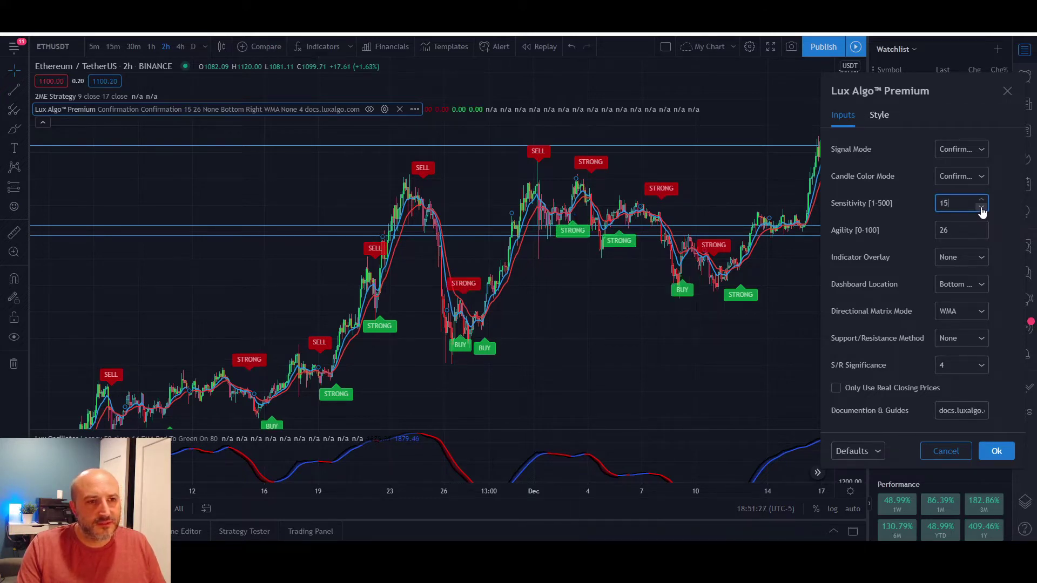
pyautogui.click(982, 200)
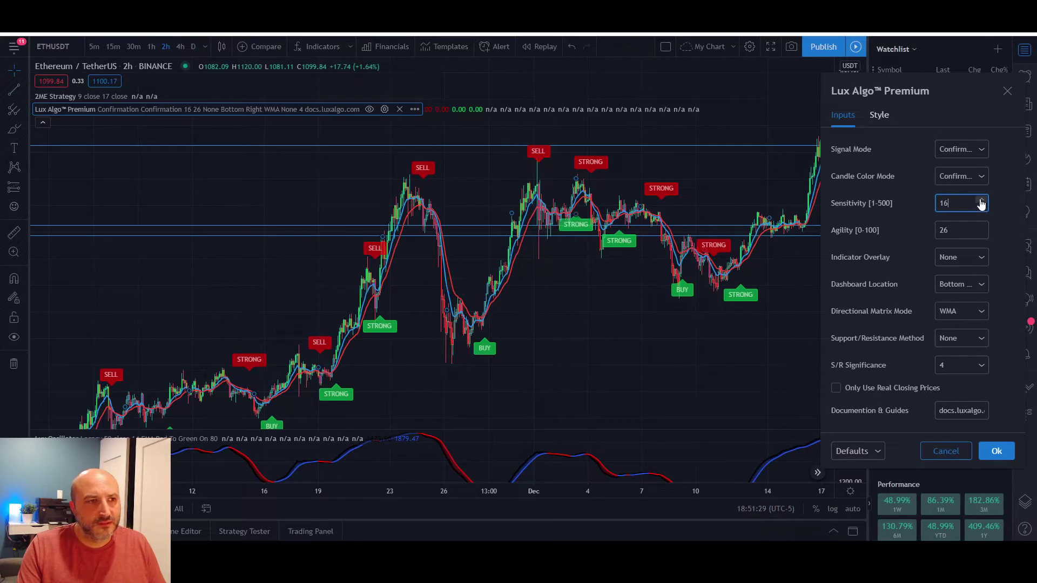
pyautogui.click(982, 207)
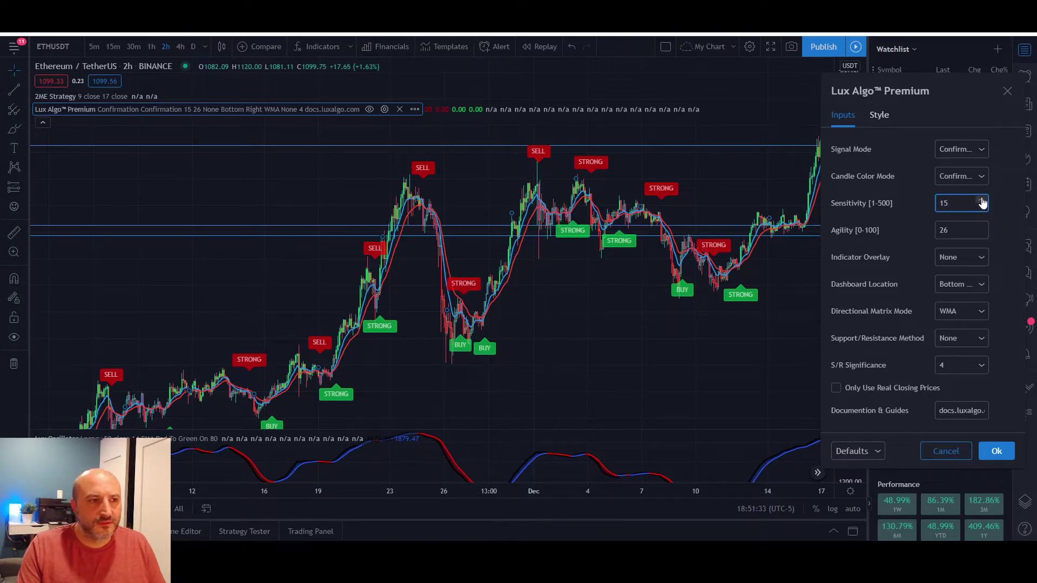
pyautogui.click(982, 199)
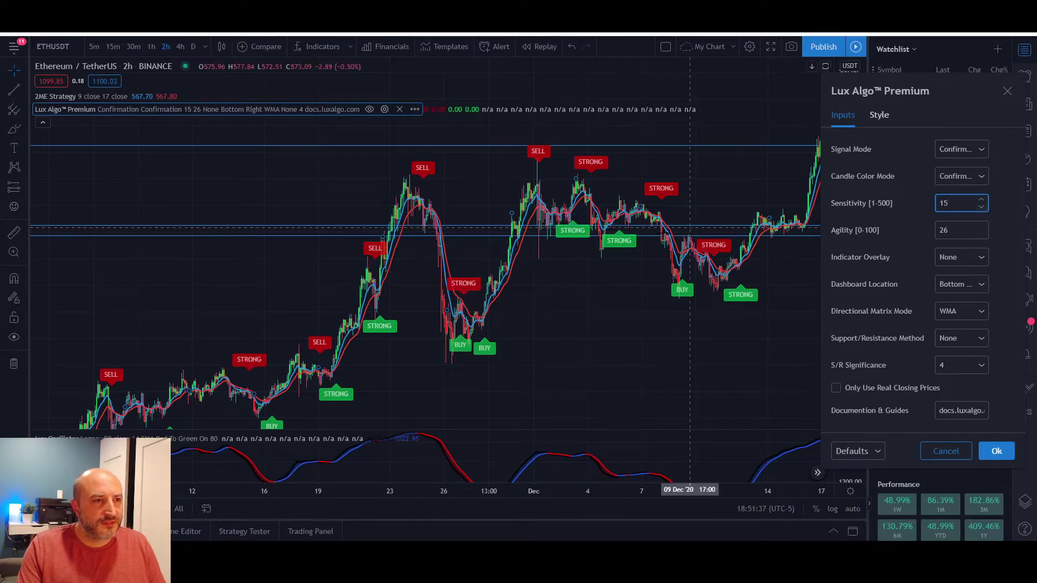
# Step: Lower the Agility of Lux Algo Premium in single units to 21, watching the sell and strong signals change on the chart
pyautogui.click(982, 236)
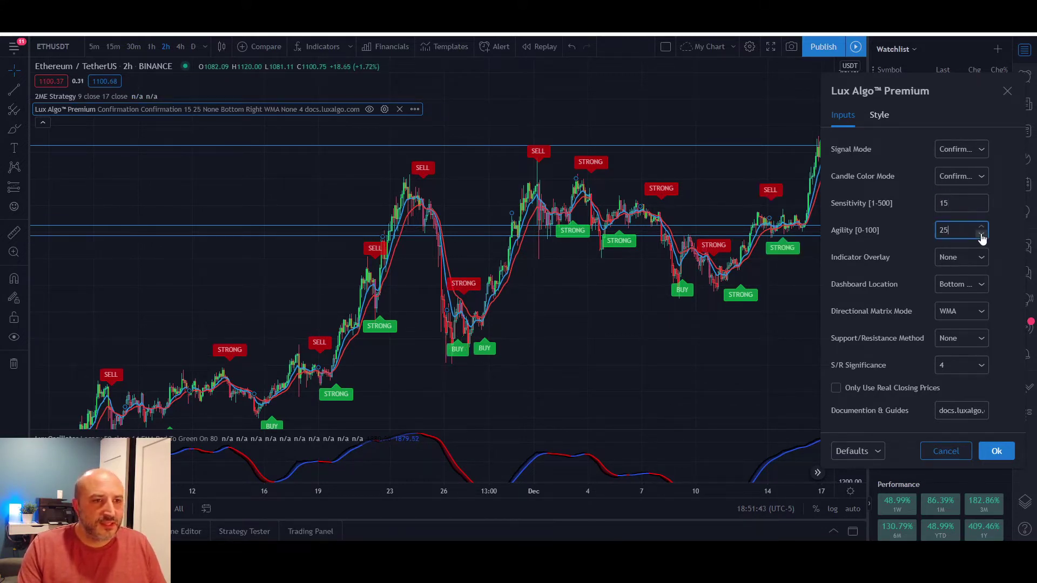
pyautogui.click(982, 236)
pyautogui.click(981, 227)
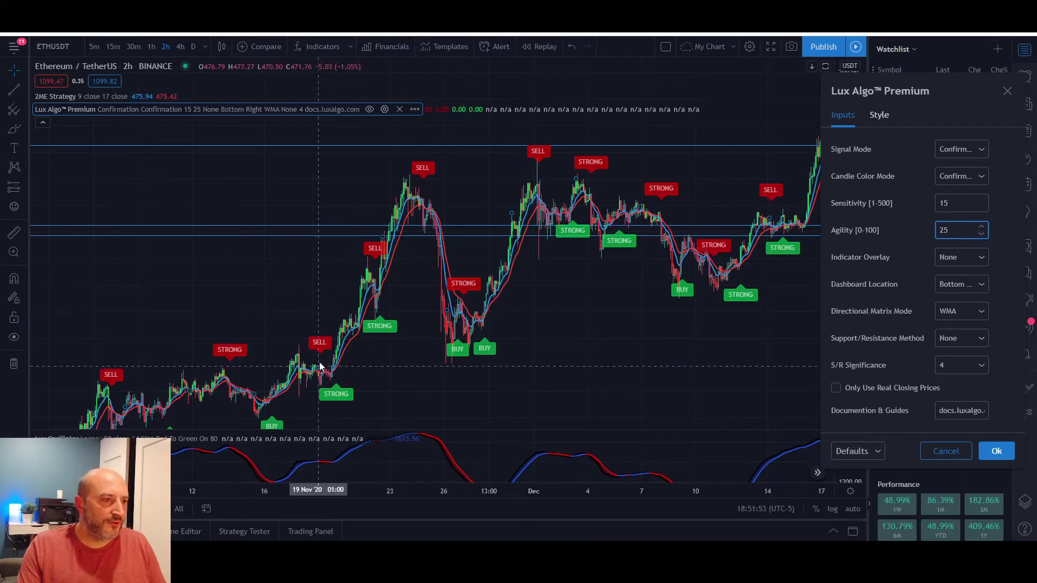
pyautogui.click(980, 235)
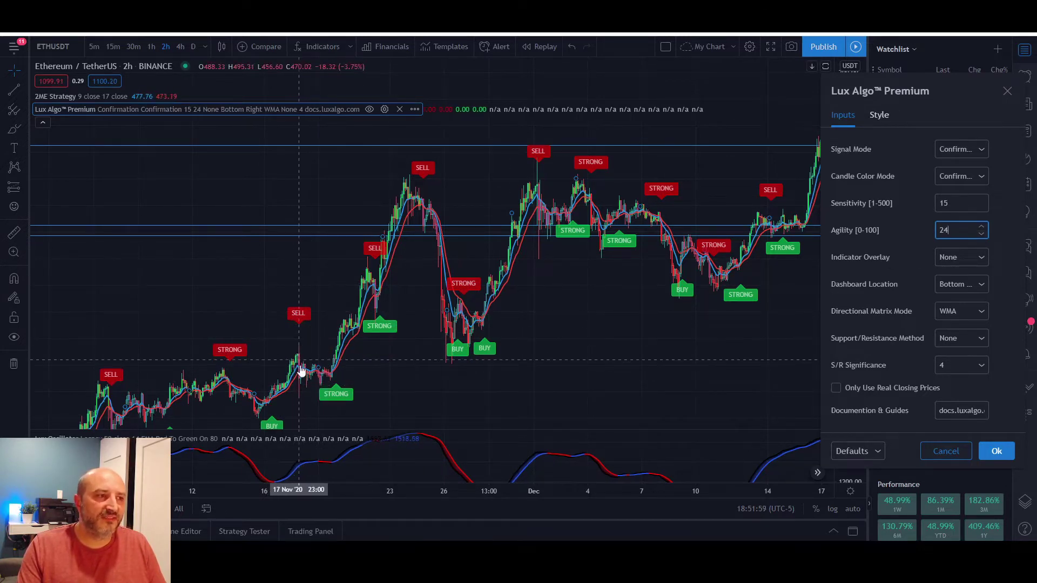
pyautogui.click(980, 234)
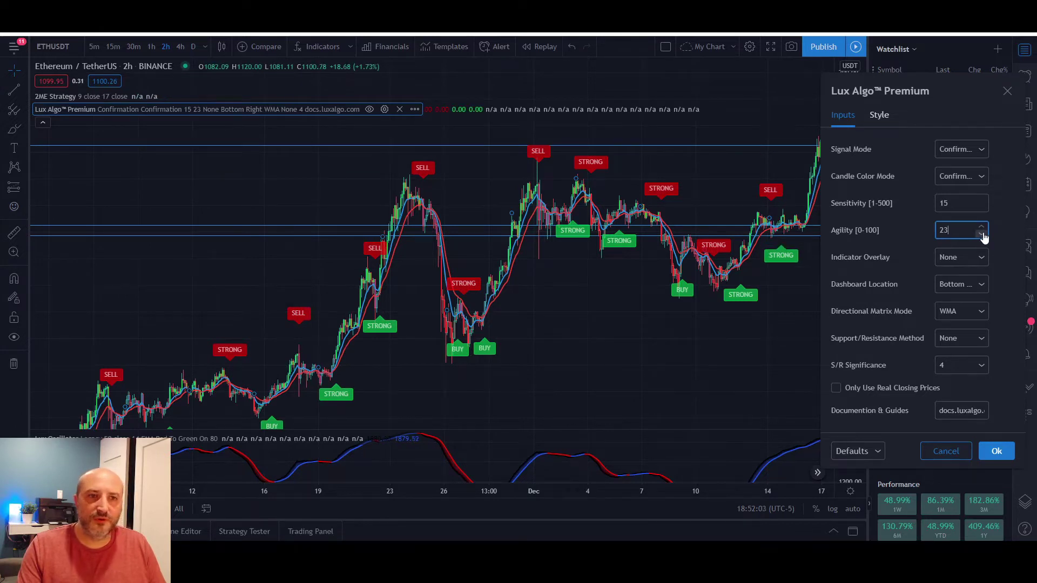
pyautogui.click(982, 228)
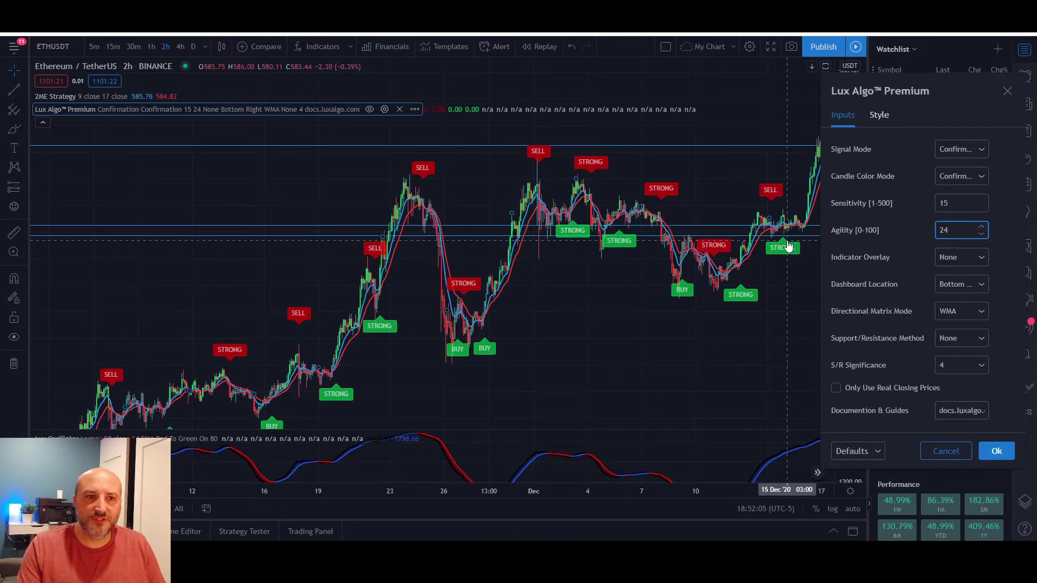
pyautogui.click(982, 237)
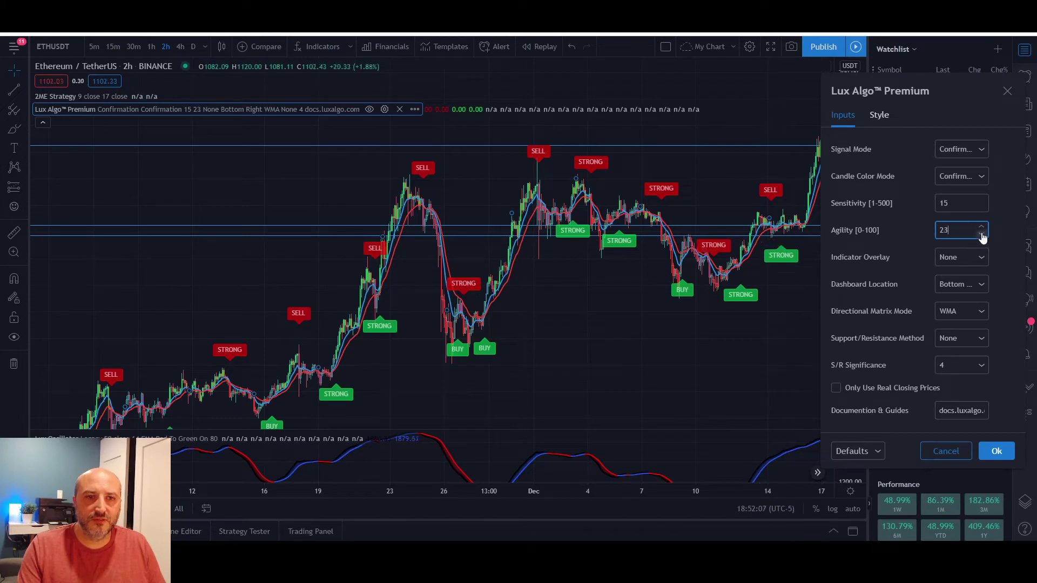
pyautogui.click(982, 237)
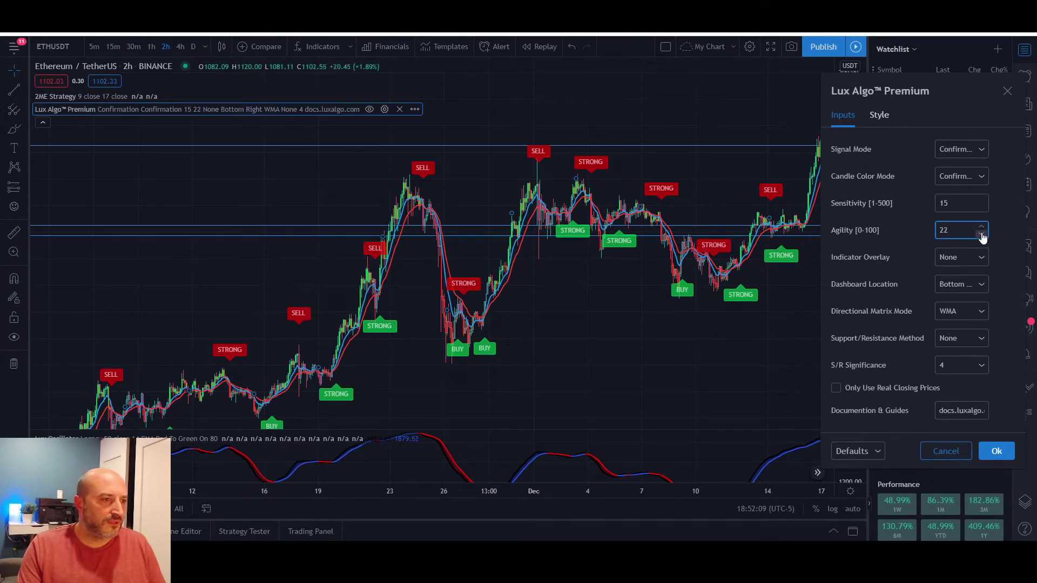
pyautogui.click(982, 236)
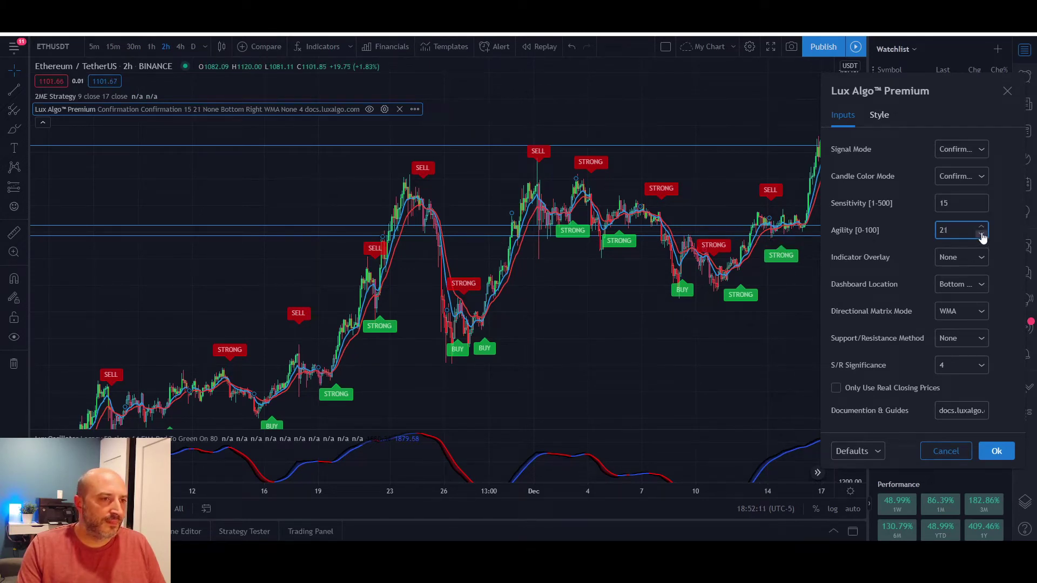
# Step: Try Agility values between 18 and 22 to compare the chart signals, and return the setting to 21
pyautogui.click(982, 237)
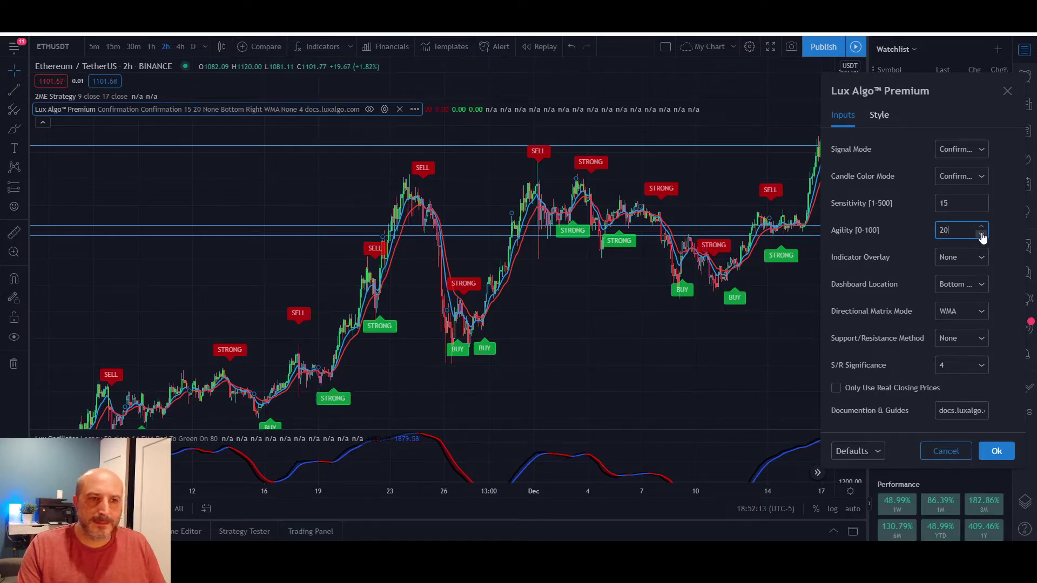
pyautogui.click(982, 236)
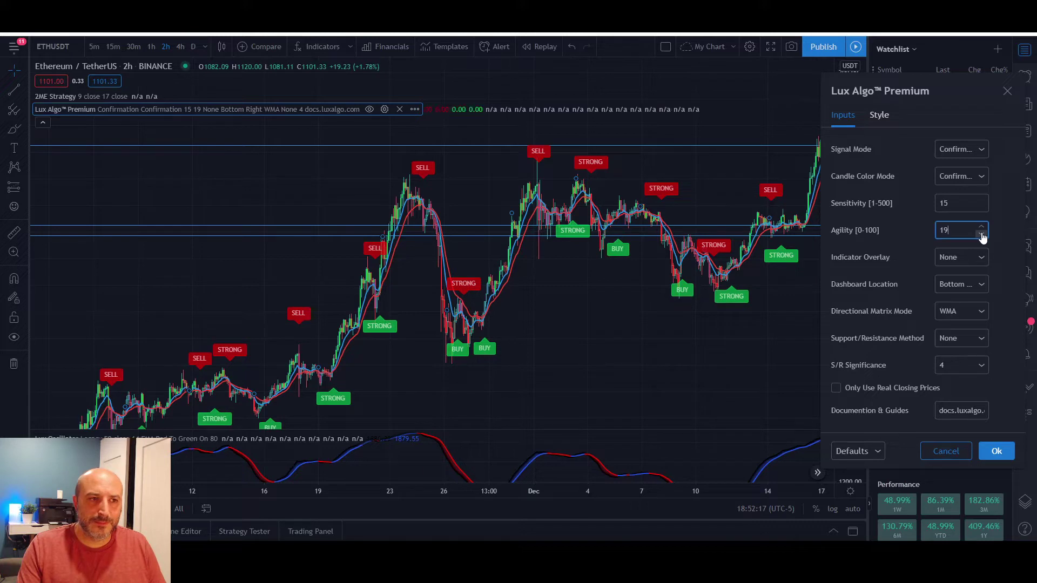
pyautogui.click(982, 236)
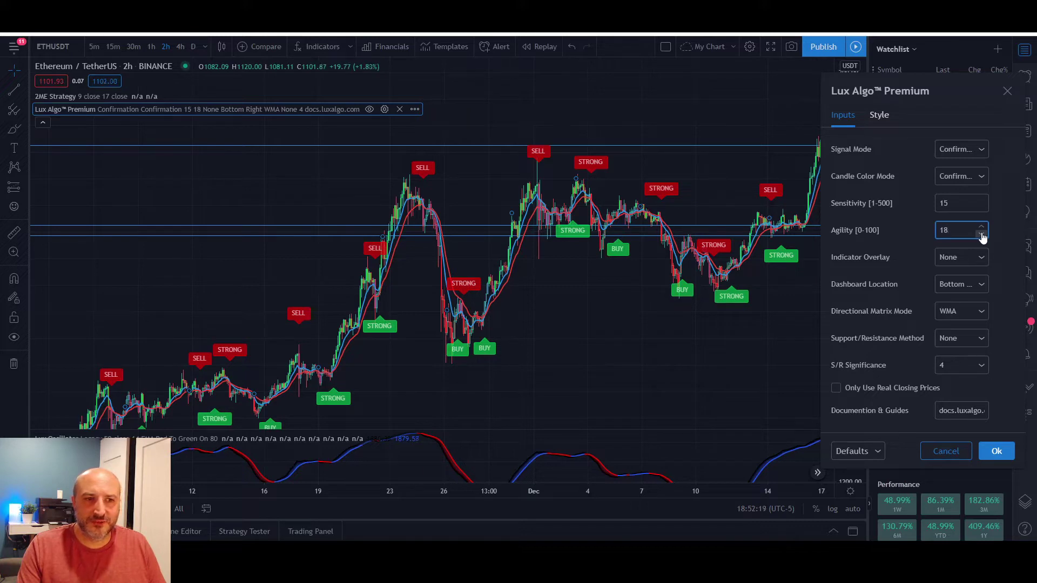
pyautogui.click(982, 228)
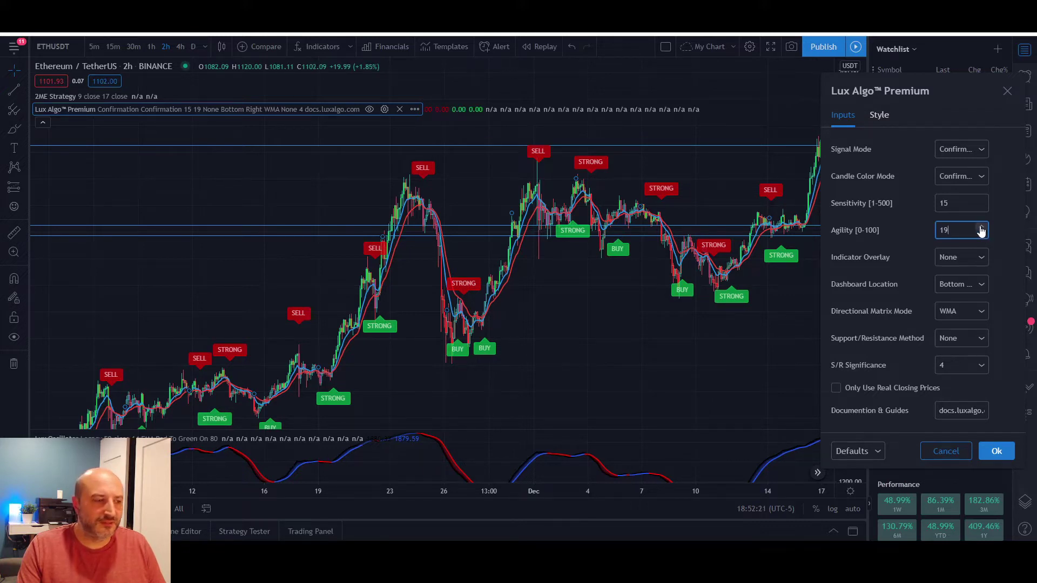
pyautogui.click(981, 228)
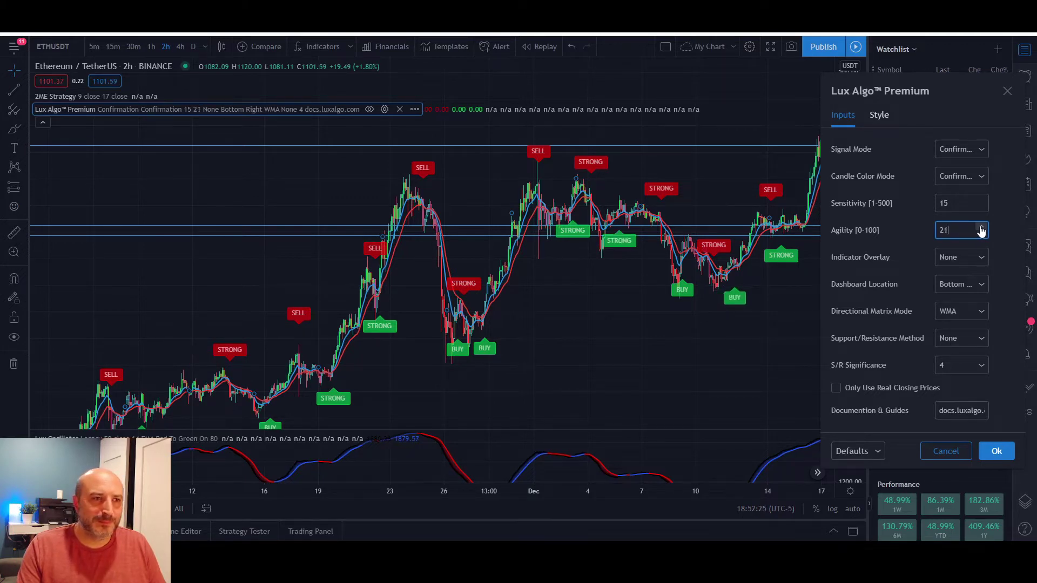
pyautogui.click(982, 228)
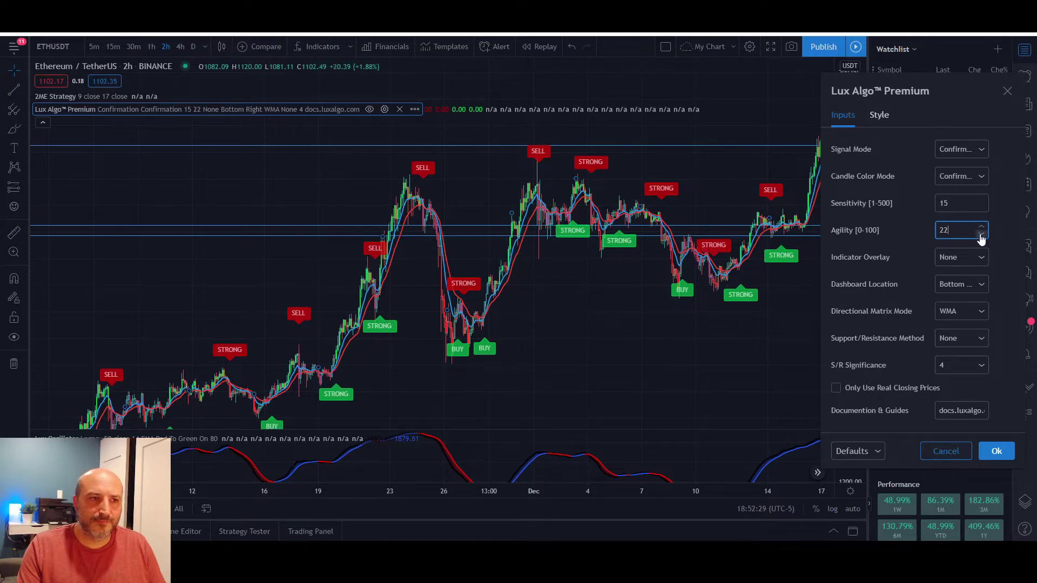
pyautogui.click(981, 238)
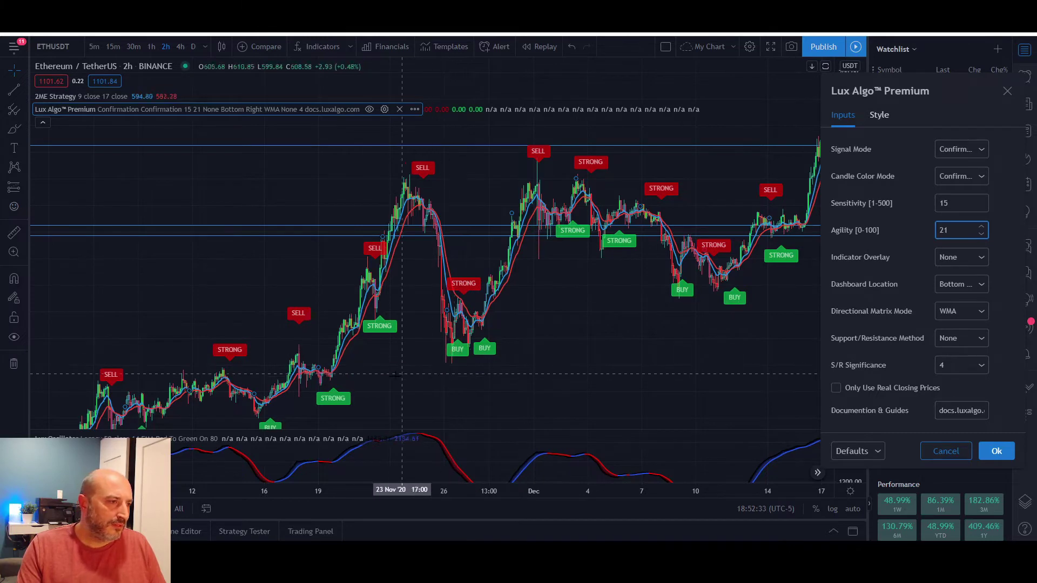
# Step: Examine the ETHUSDT 2h signals from late October to mid-December 2020 and recheck the Lux Algo Premium inputs
pyautogui.click(410, 366)
pyautogui.moveTo(411, 366); pyautogui.dragTo(763, 202)
pyautogui.moveTo(464, 302); pyautogui.dragTo(640, 308)
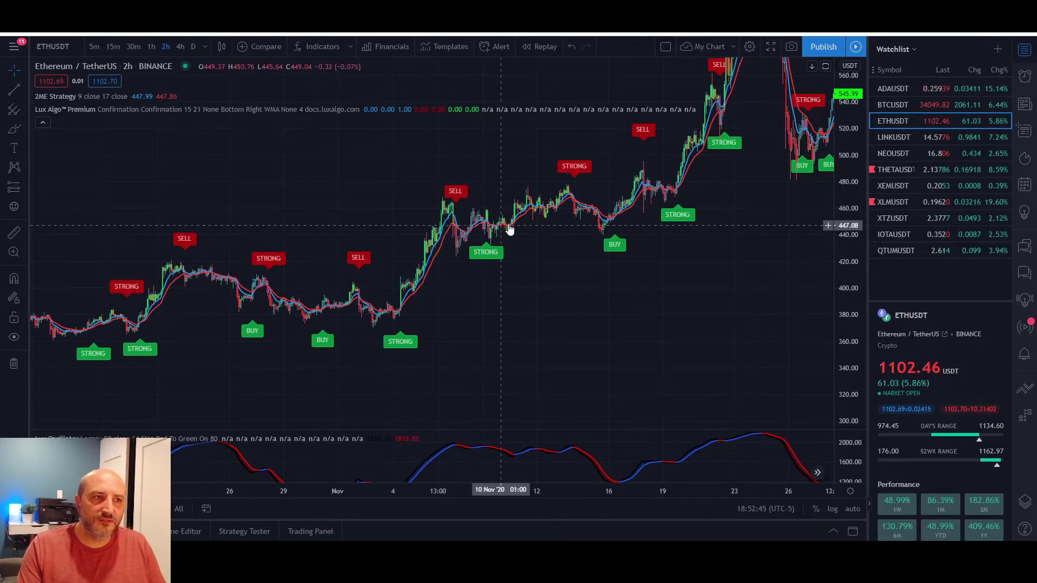
pyautogui.moveTo(564, 194); pyautogui.dragTo(491, 240)
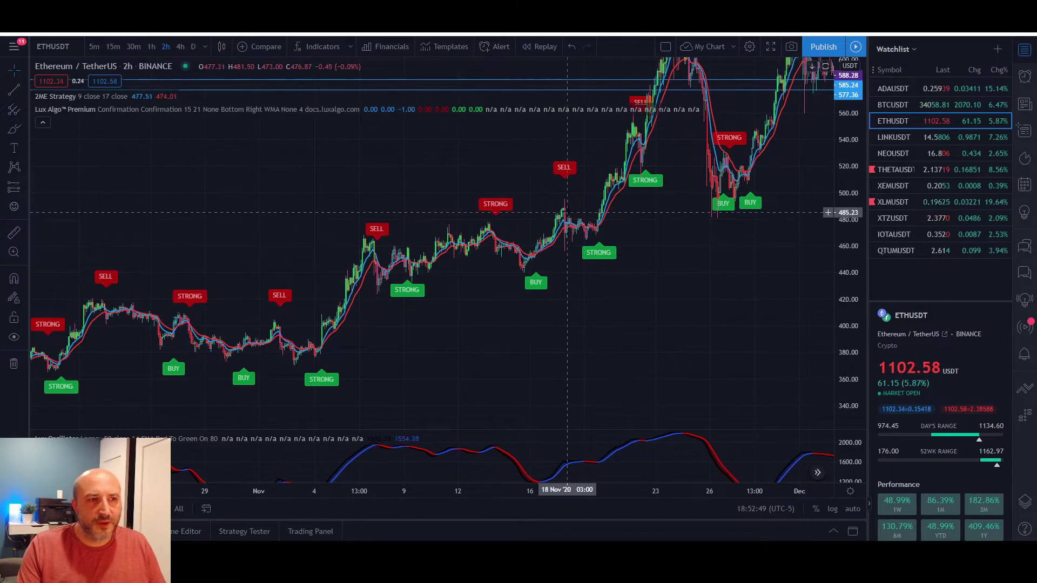
pyautogui.moveTo(642, 217); pyautogui.dragTo(522, 331)
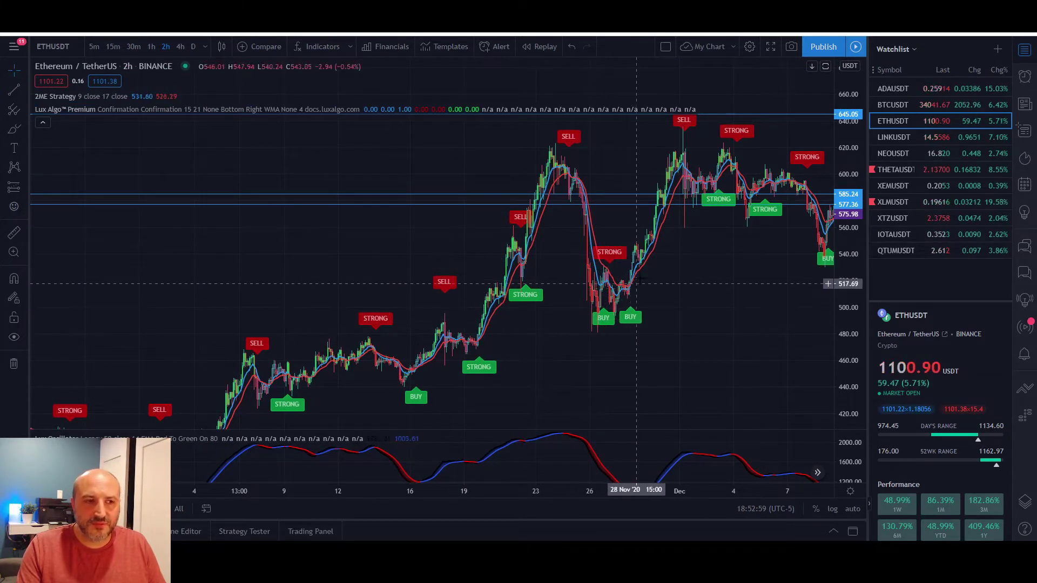
pyautogui.moveTo(664, 262); pyautogui.dragTo(591, 331)
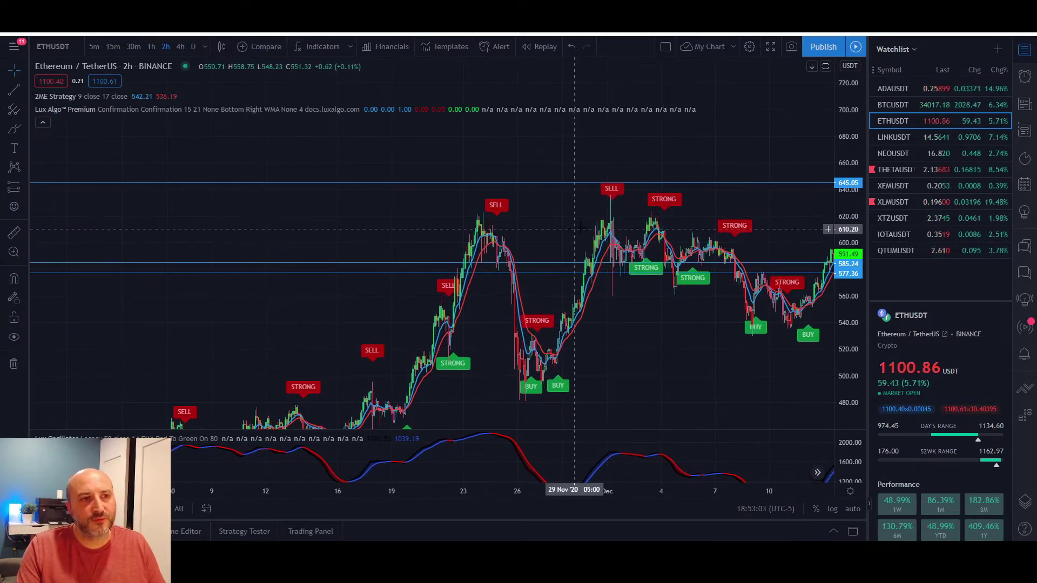
pyautogui.moveTo(646, 304); pyautogui.dragTo(653, 236)
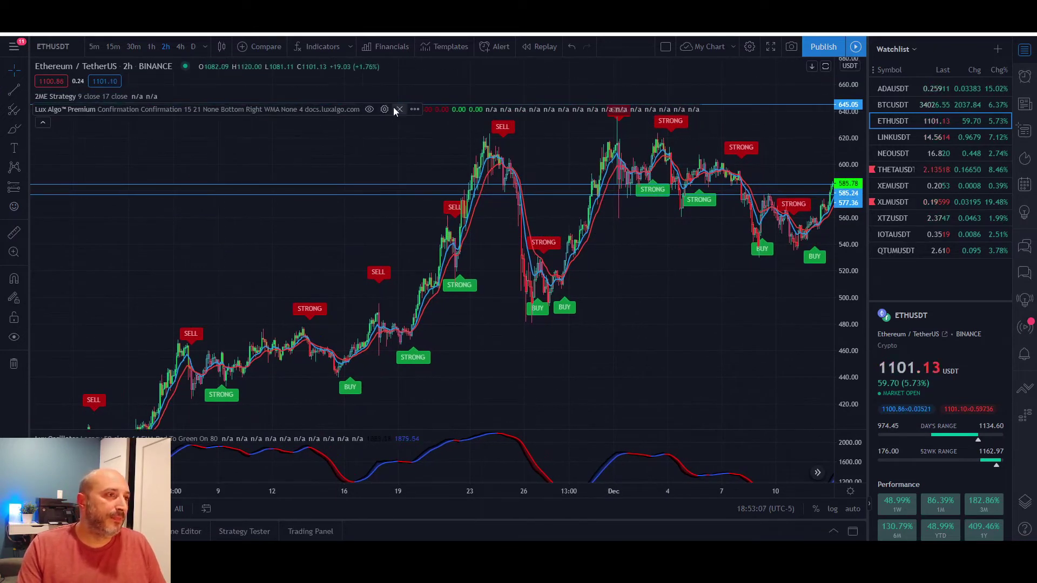
pyautogui.click(384, 109)
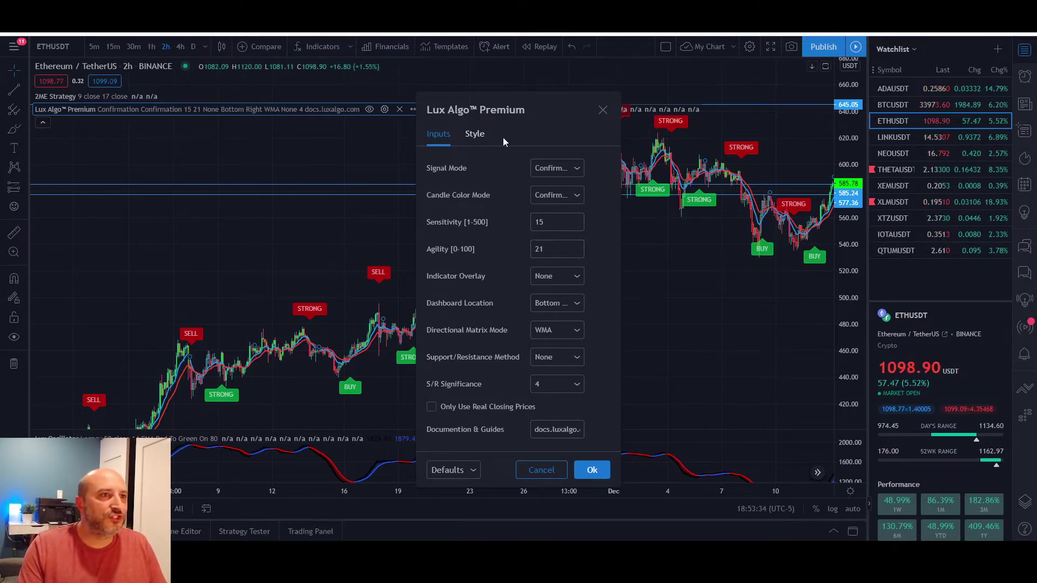
pyautogui.click(592, 471)
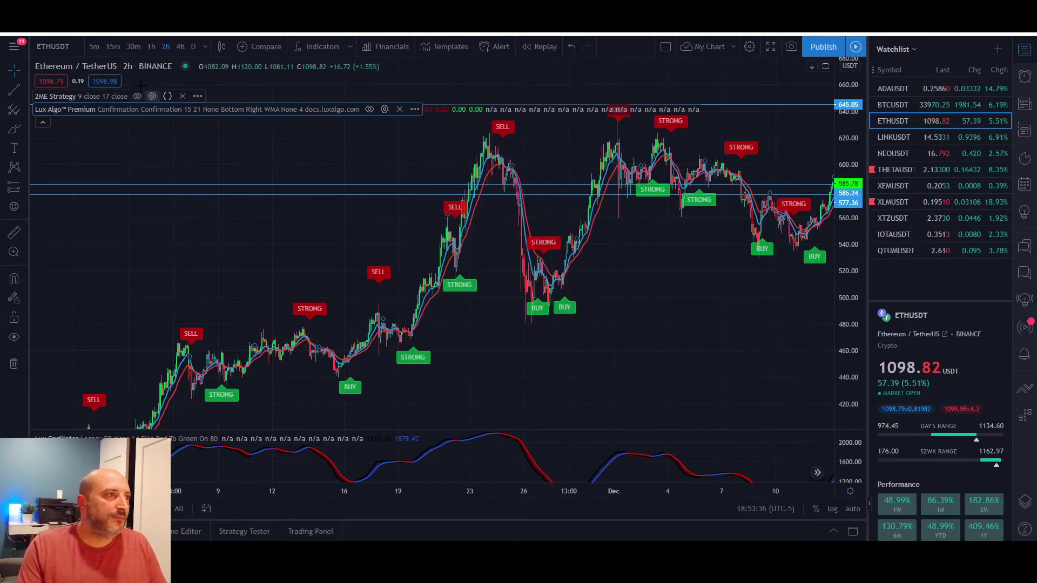
# Step: Switch the ETHUSDT chart to the 4h timeframe and bring the late November 2020 to early January 2021 signals into view
pyautogui.click(179, 47)
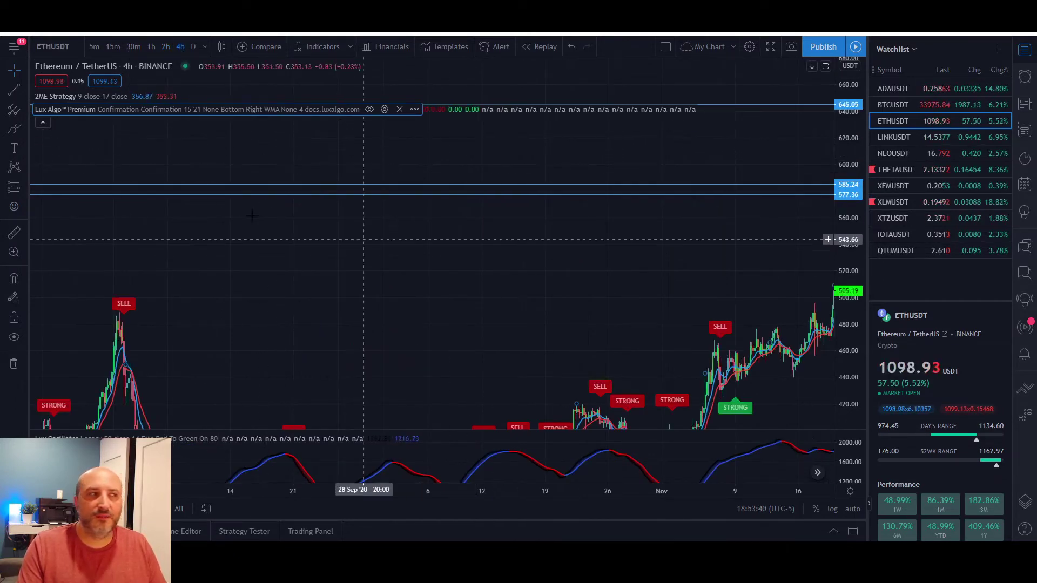
pyautogui.moveTo(656, 182); pyautogui.dragTo(465, 205)
pyautogui.moveTo(771, 302); pyautogui.dragTo(475, 347)
pyautogui.moveTo(702, 291); pyautogui.dragTo(513, 372)
pyautogui.scroll(3, 592, 296)
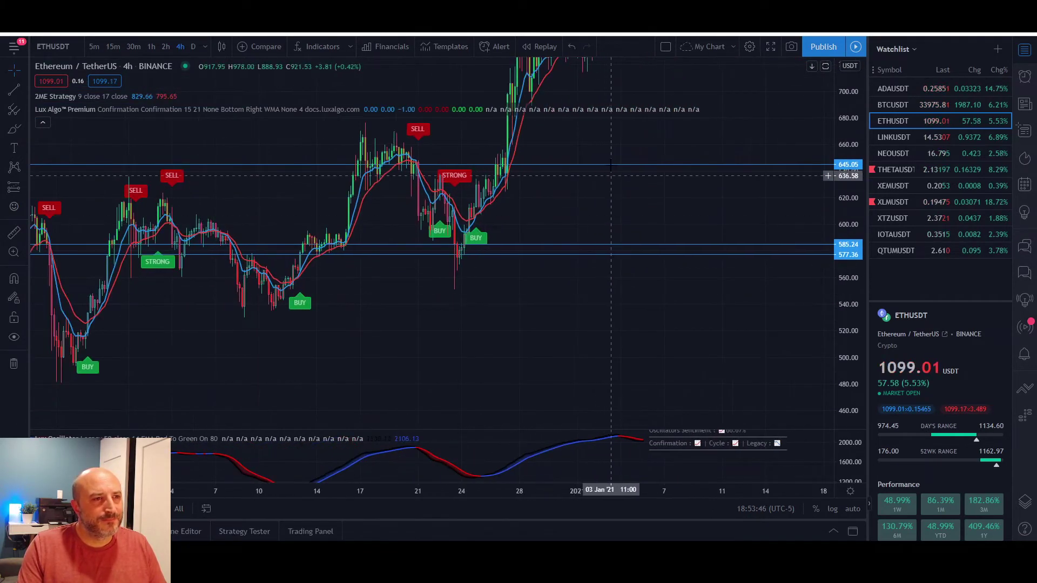
# Step: Add a horizontal price line at 506.27 on the ETHUSDT 4h chart
pyautogui.hotkey('alt', 'h')
pyautogui.moveTo(616, 231); pyautogui.dragTo(622, 335)
pyautogui.scroll(-3, 648, 303)
pyautogui.moveTo(724, 303); pyautogui.dragTo(667, 306)
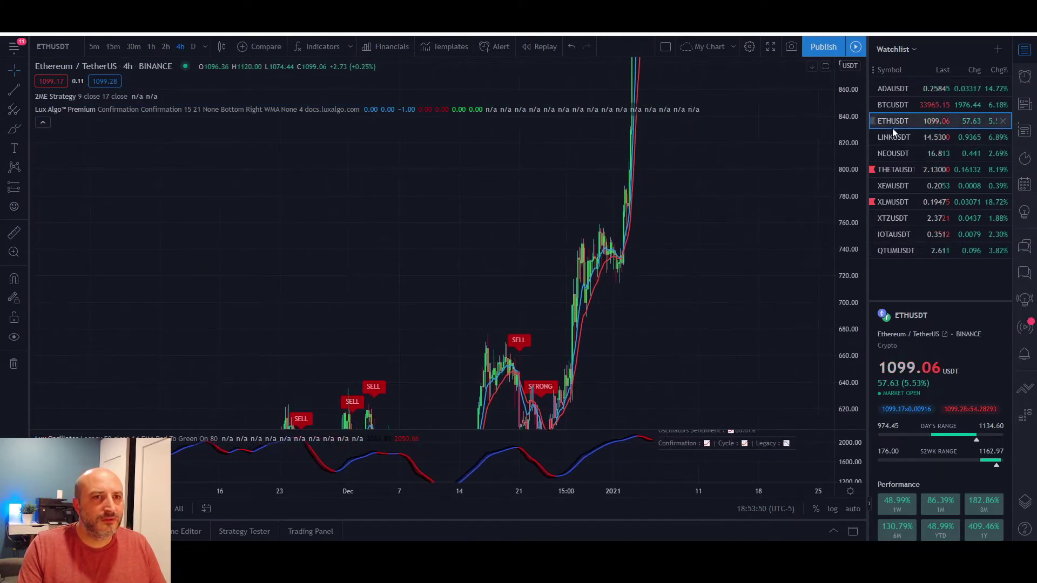
# Step: Compress the price scale and examine the Lux Algo signals on the ETHUSDT 4h chart from October to December 2020
pyautogui.moveTo(848, 232); pyautogui.dragTo(848, 281)
pyautogui.moveTo(761, 240); pyautogui.dragTo(729, 327)
pyautogui.moveTo(730, 289); pyautogui.dragTo(768, 232)
pyautogui.moveTo(678, 330); pyautogui.dragTo(782, 201)
pyautogui.moveTo(535, 363); pyautogui.dragTo(698, 242)
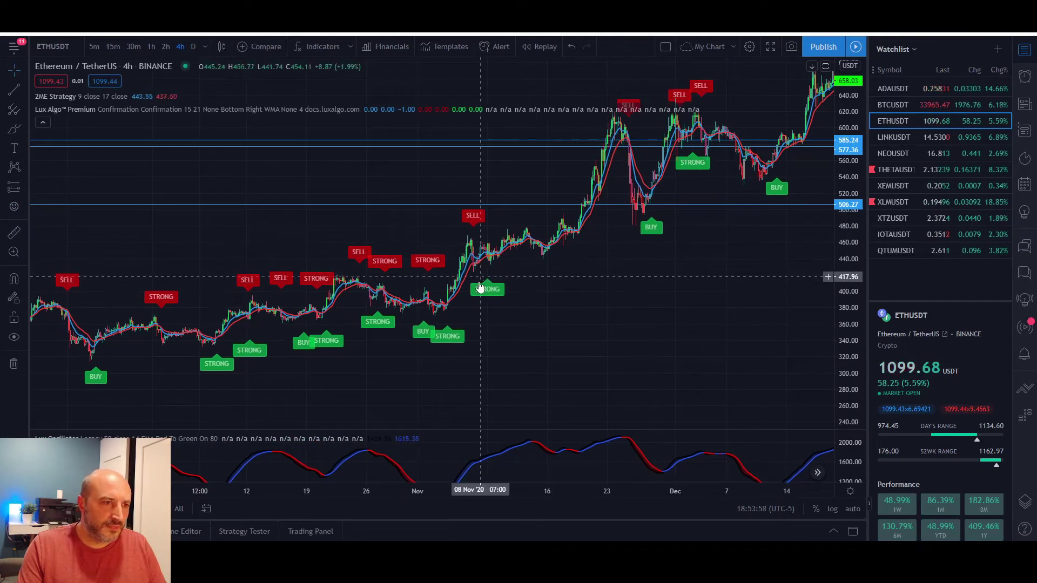
pyautogui.moveTo(429, 357); pyautogui.dragTo(641, 323)
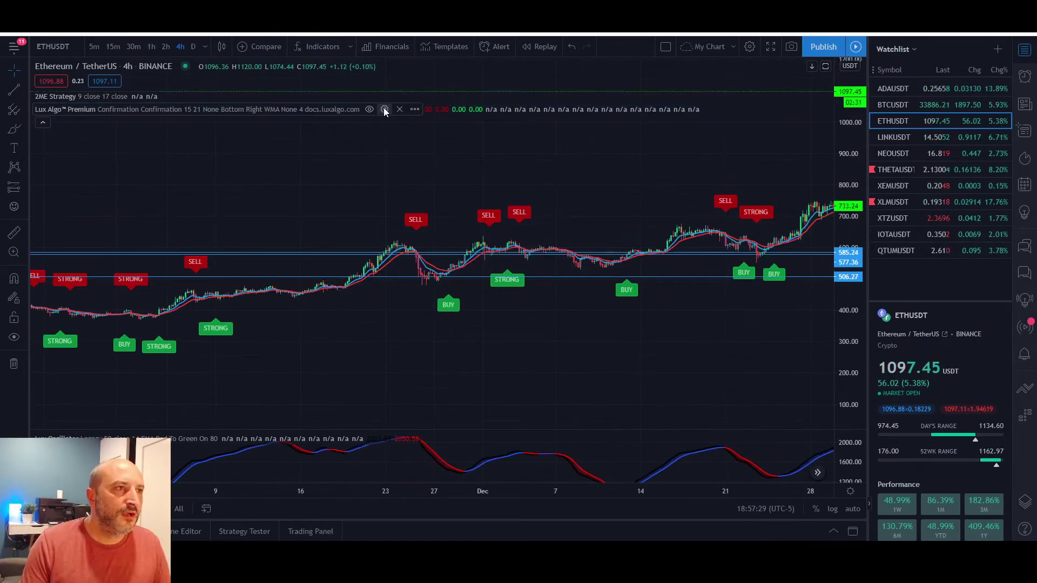
# Step: Set the Lux Algo Premium Signal Mode to Contrarian and apply it to the ETHUSDT 4h chart
pyautogui.click(383, 109)
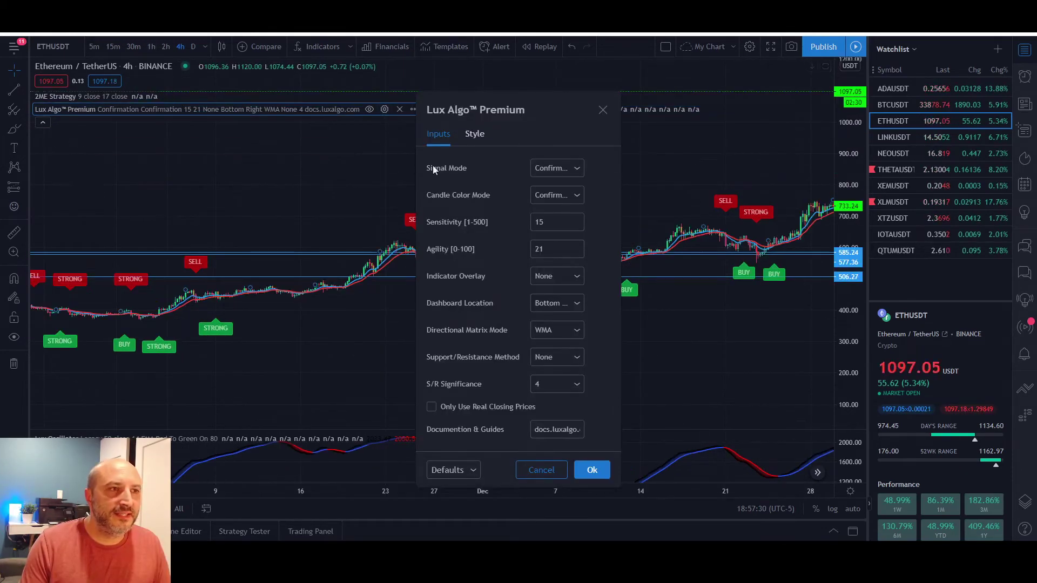
pyautogui.moveTo(550, 110); pyautogui.dragTo(695, 114)
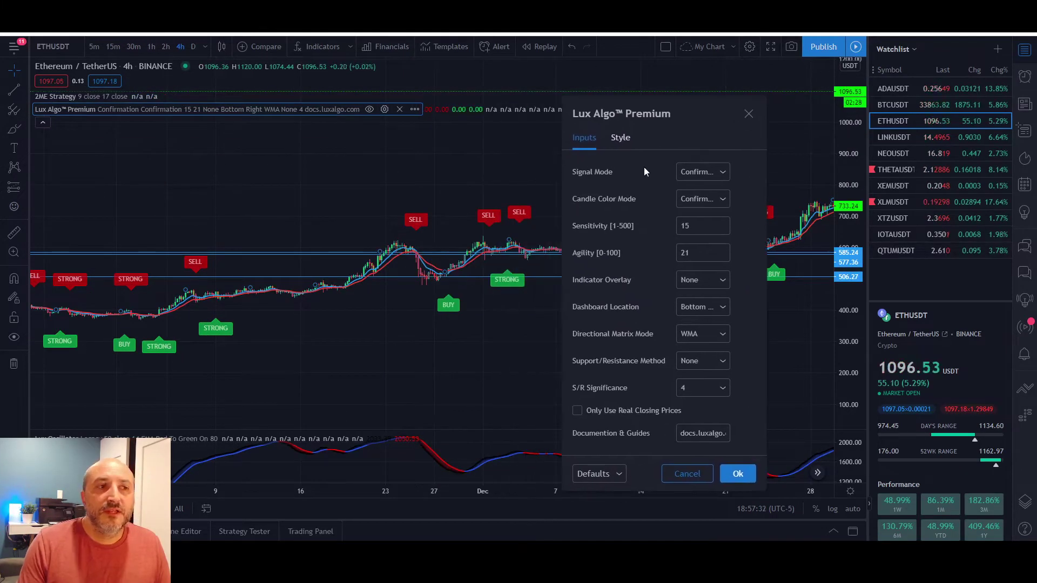
pyautogui.click(727, 172)
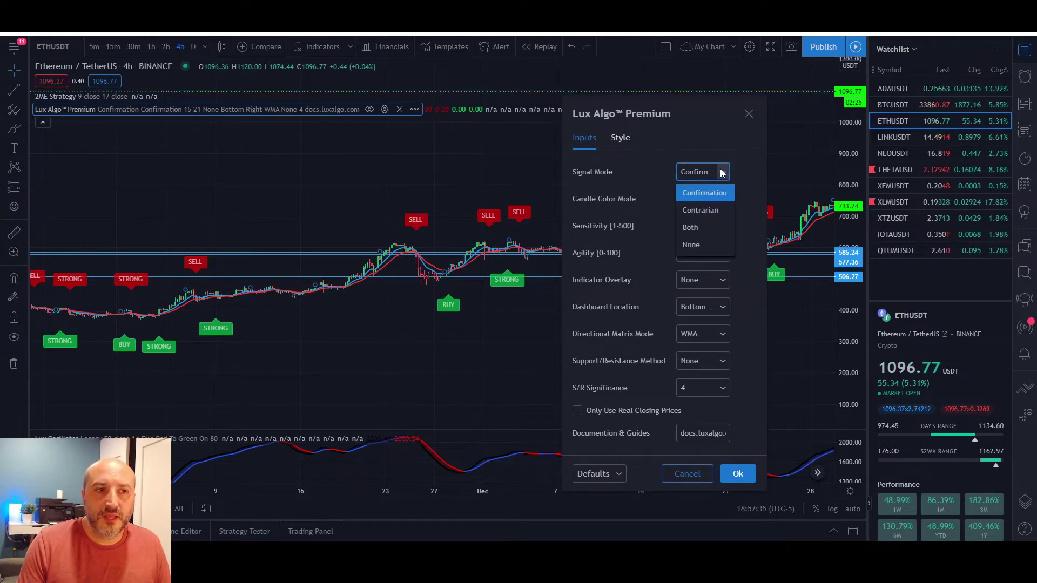
pyautogui.click(707, 210)
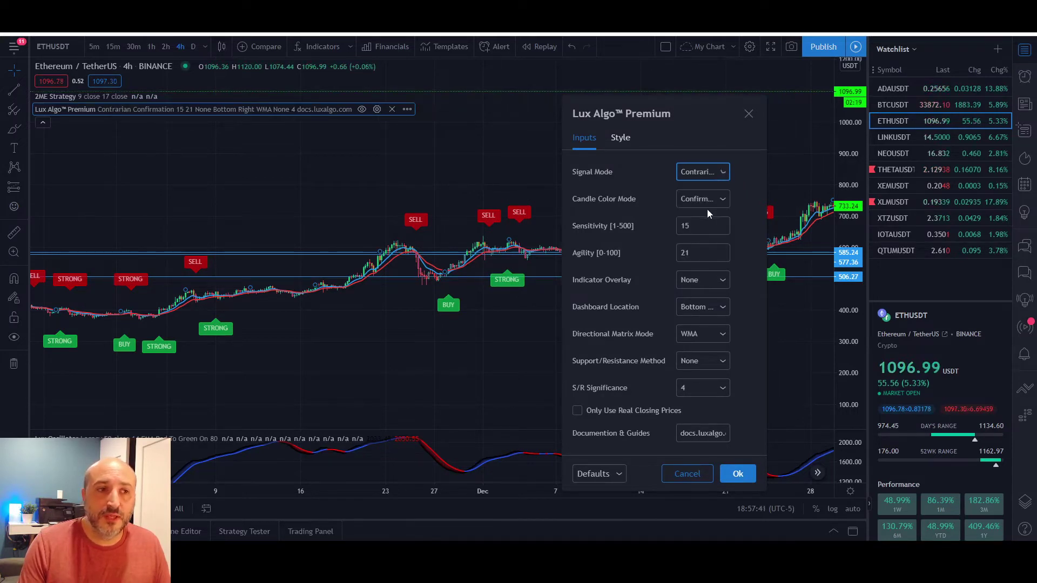
pyautogui.moveTo(703, 118); pyautogui.dragTo(567, 124)
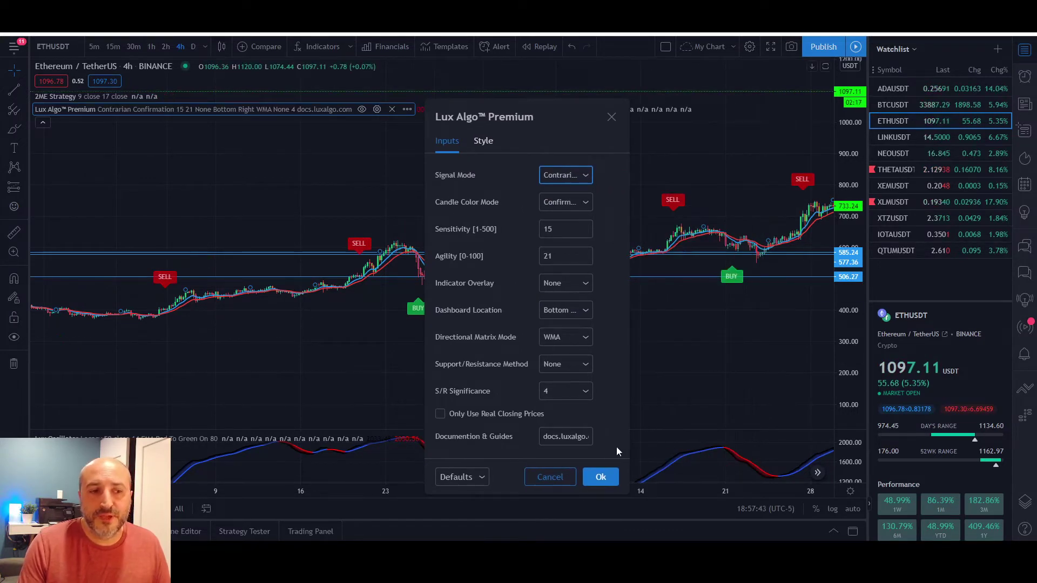
pyautogui.click(601, 475)
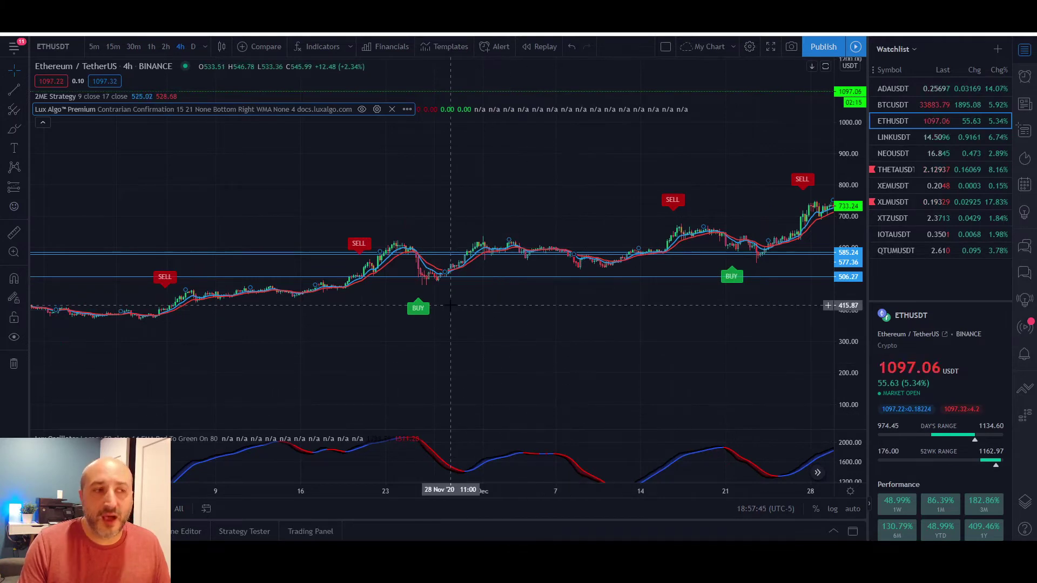
# Step: Examine the Contrarian buy and sell signals on the ETHUSDT 4h chart from October 2020 to early January 2021
pyautogui.moveTo(514, 300); pyautogui.dragTo(488, 321)
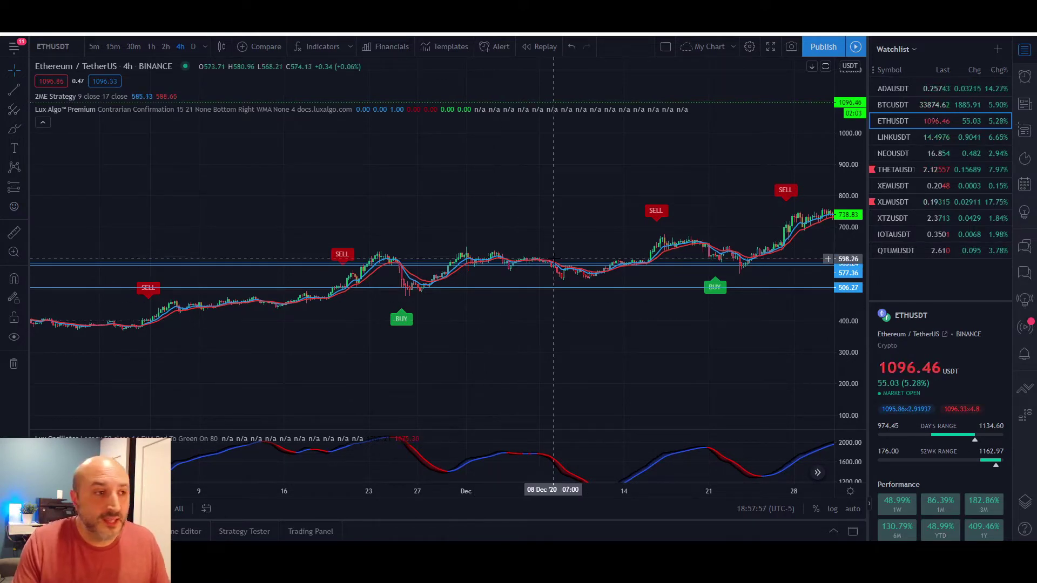
pyautogui.moveTo(371, 319); pyautogui.dragTo(507, 314)
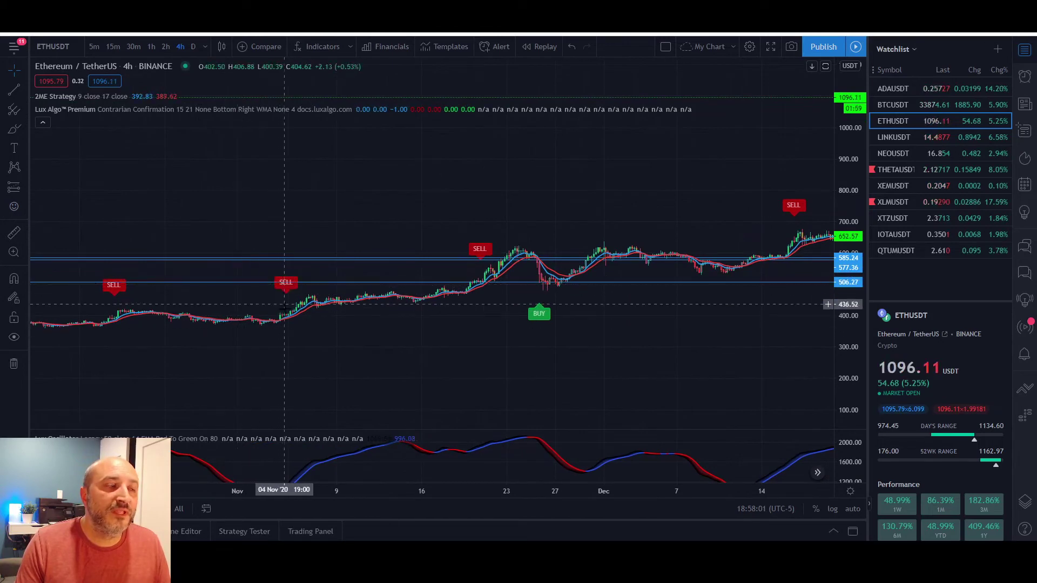
pyautogui.moveTo(597, 339); pyautogui.dragTo(432, 324)
pyautogui.moveTo(718, 312); pyautogui.dragTo(605, 297)
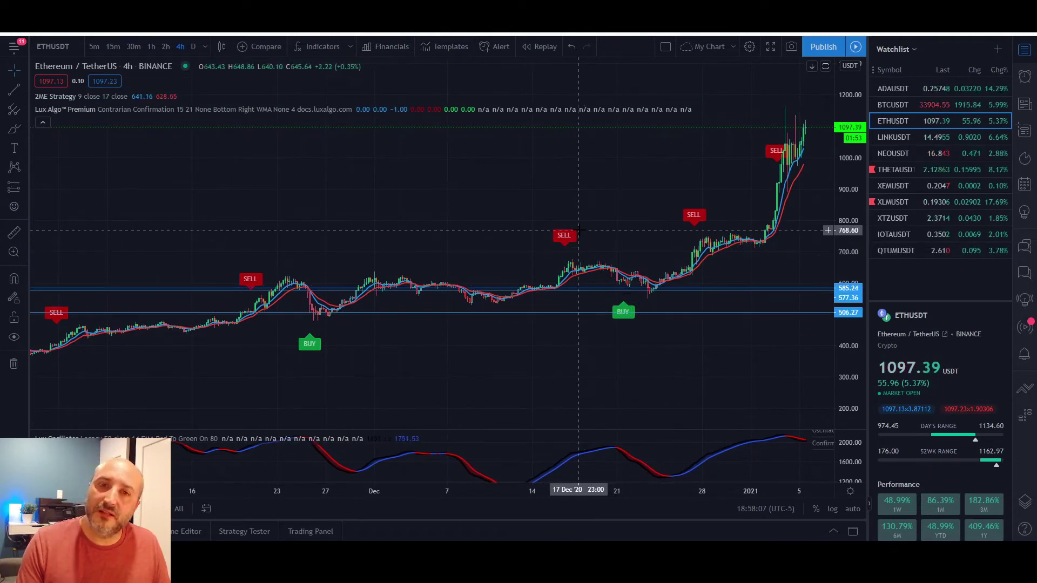
pyautogui.moveTo(585, 241); pyautogui.dragTo(553, 238)
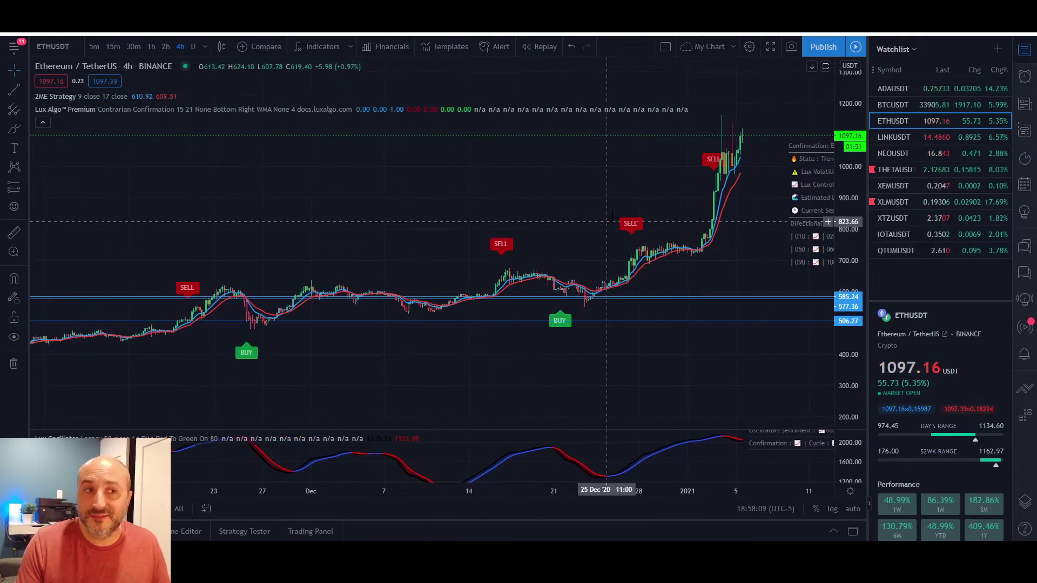
pyautogui.moveTo(422, 356); pyautogui.dragTo(628, 313)
pyautogui.moveTo(278, 354); pyautogui.dragTo(657, 299)
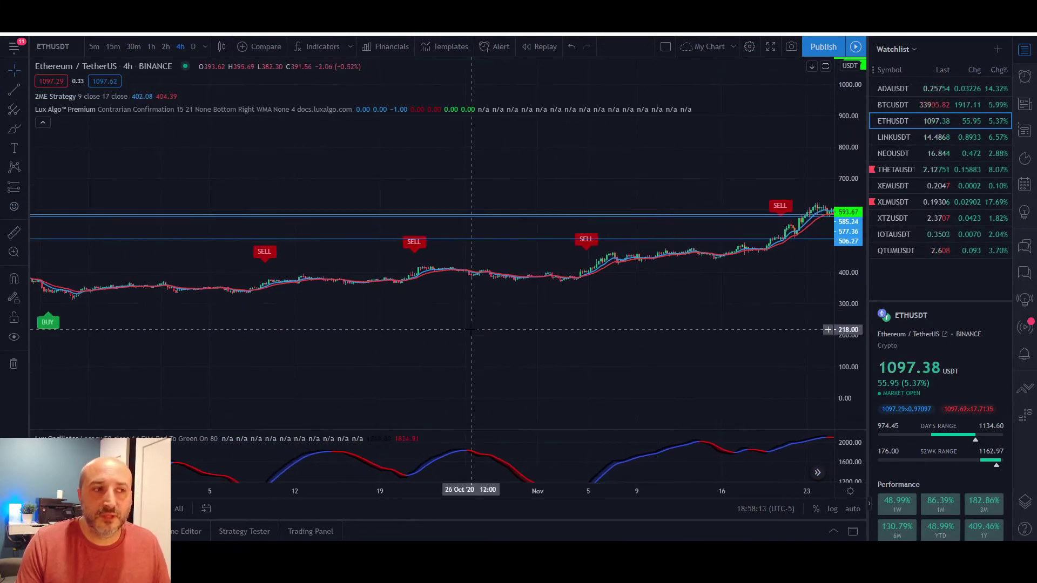
pyautogui.moveTo(472, 346); pyautogui.dragTo(605, 334)
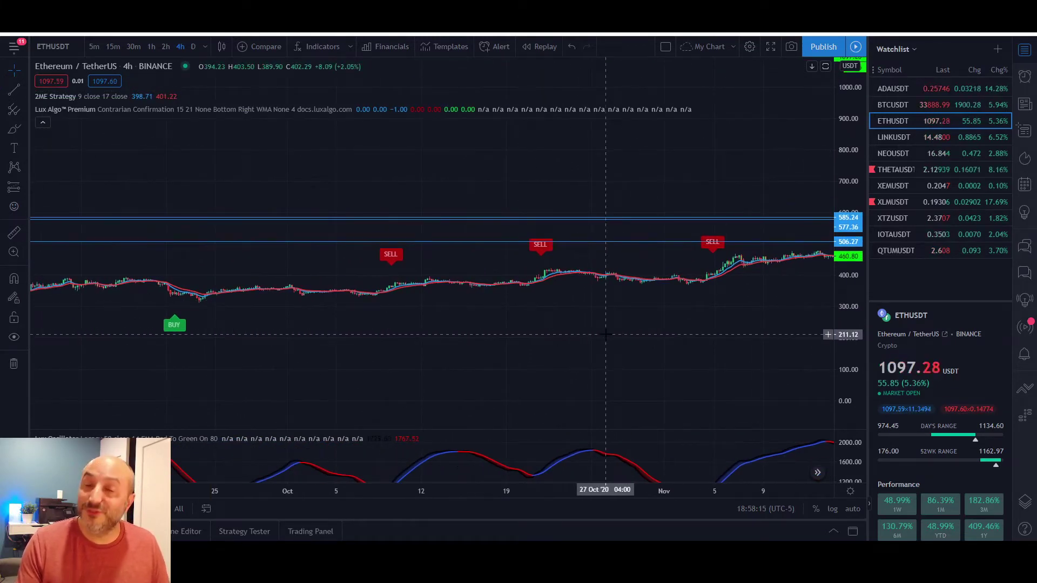
pyautogui.moveTo(575, 332); pyautogui.dragTo(536, 339)
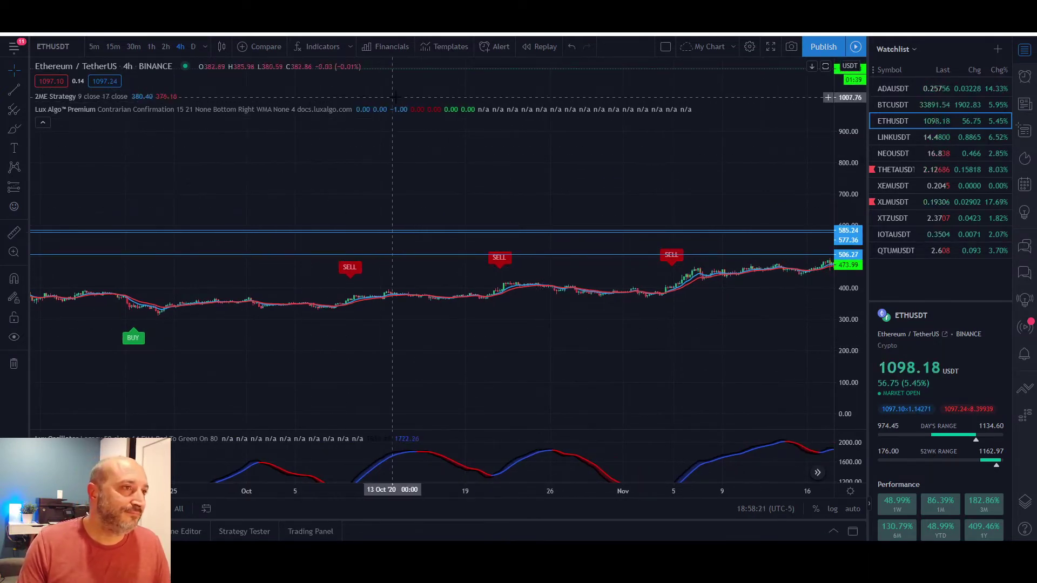
# Step: Set the Lux Algo Premium Signal Mode and Candle Color Mode to Confirmation and apply the inputs to the ETHUSDT chart
pyautogui.click(377, 109)
pyautogui.click(558, 170)
pyautogui.click(561, 186)
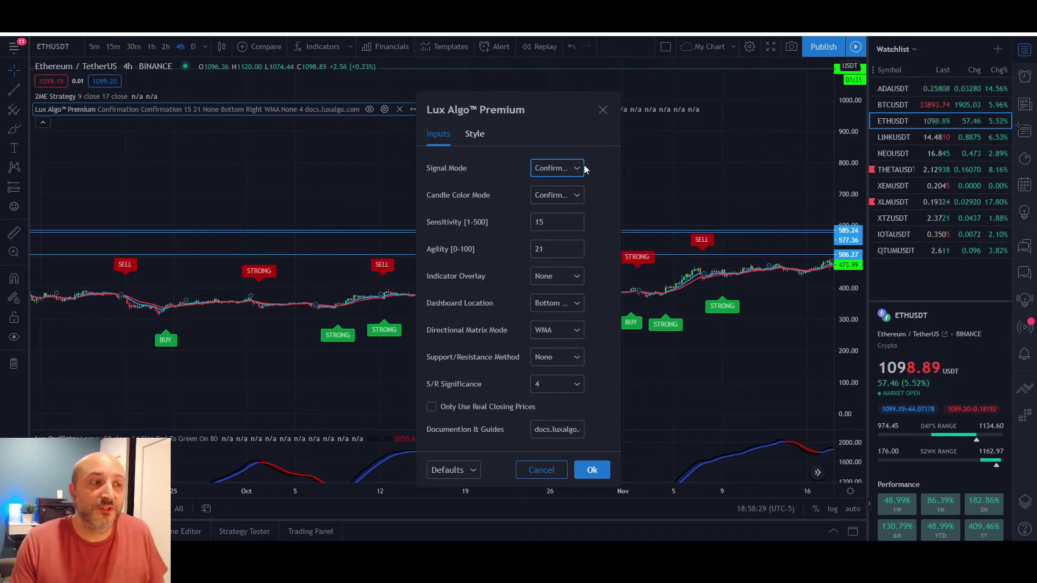
pyautogui.click(559, 195)
pyautogui.click(574, 217)
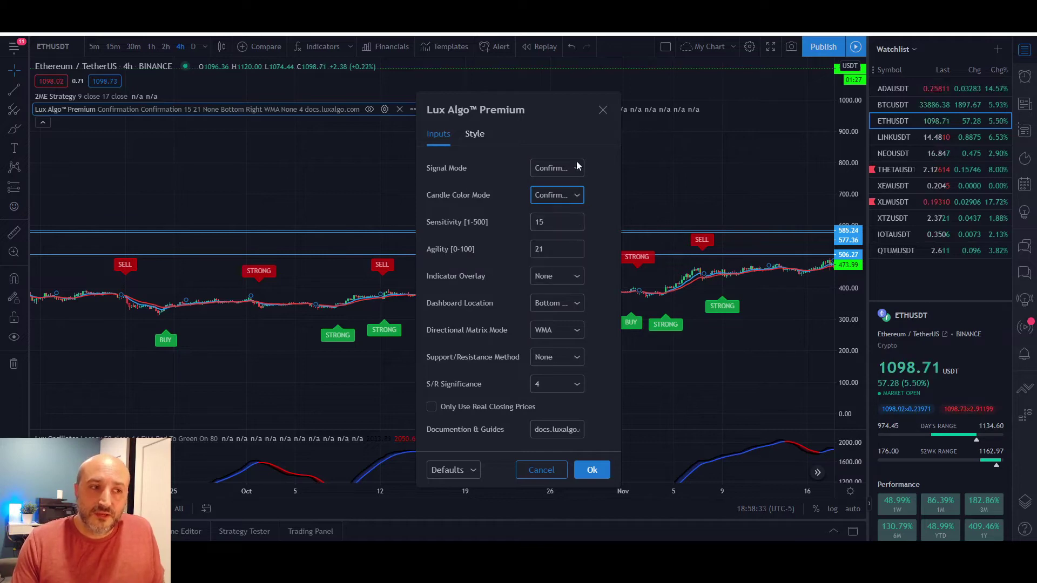
pyautogui.click(592, 470)
pyautogui.hscroll(10, 594, 378)
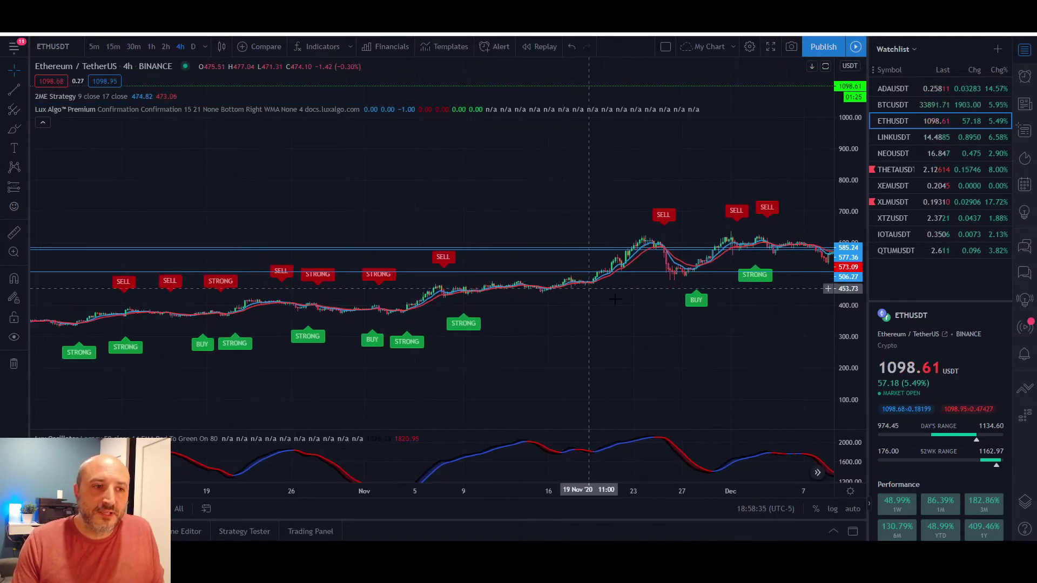
pyautogui.hscroll(10, 627, 303)
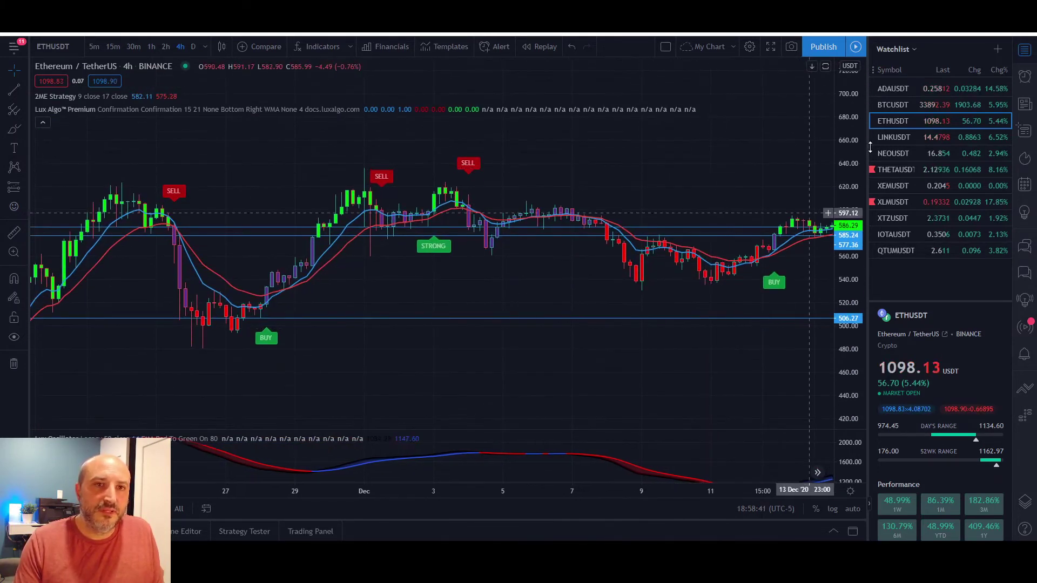
# Step: Switch the chart to LINKUSDT and examine its 4h signals from late November to mid-December 2020
pyautogui.click(896, 137)
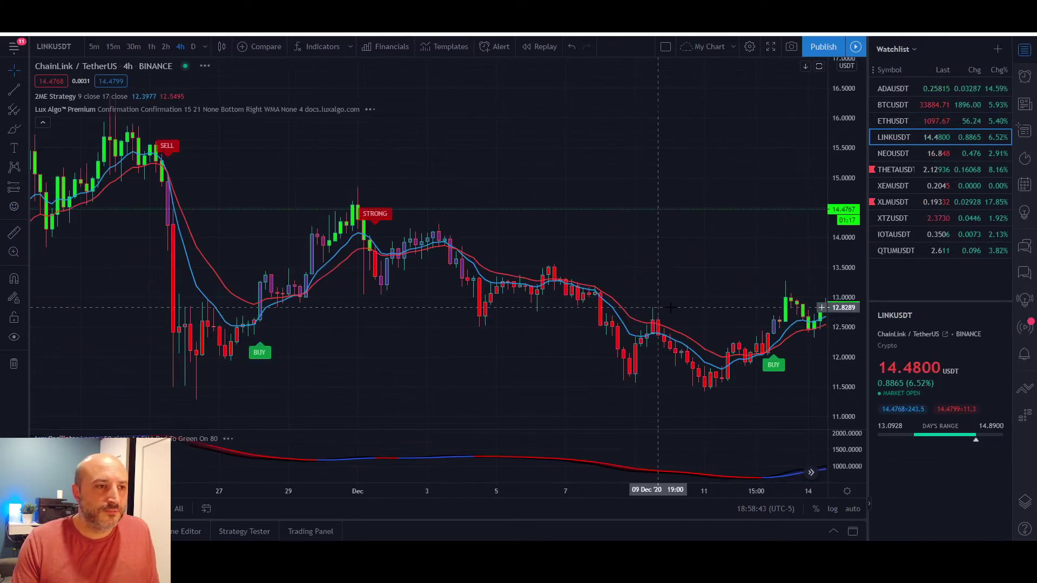
pyautogui.moveTo(661, 186); pyautogui.dragTo(573, 181)
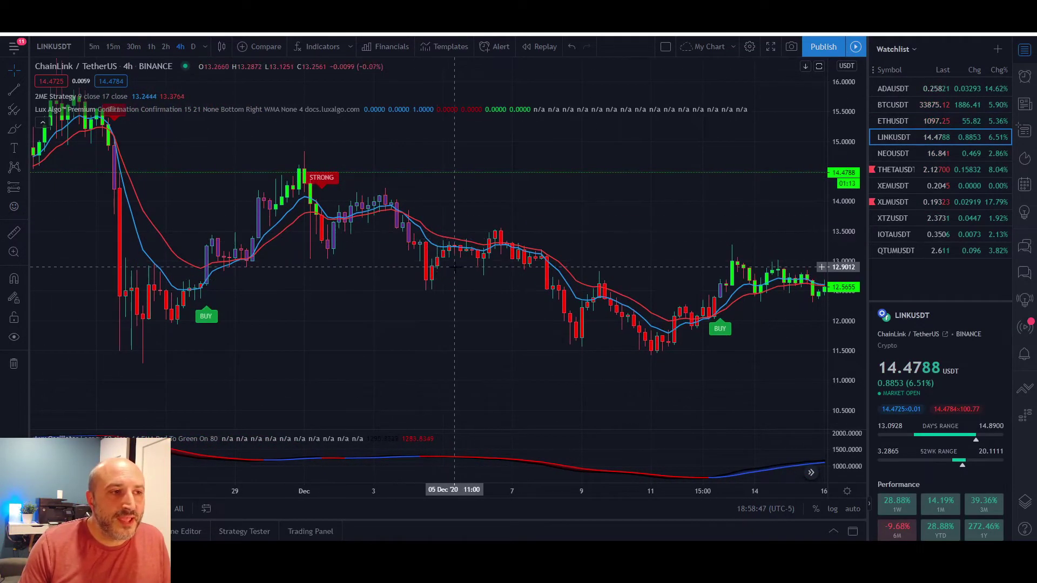
pyautogui.moveTo(709, 363); pyautogui.dragTo(484, 374)
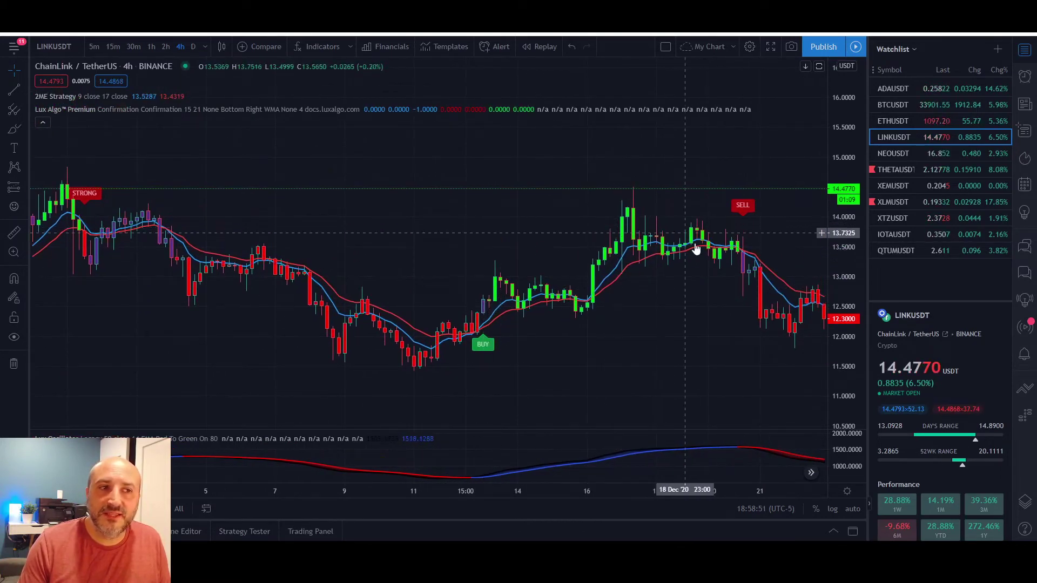
pyautogui.scroll(3, 582, 330)
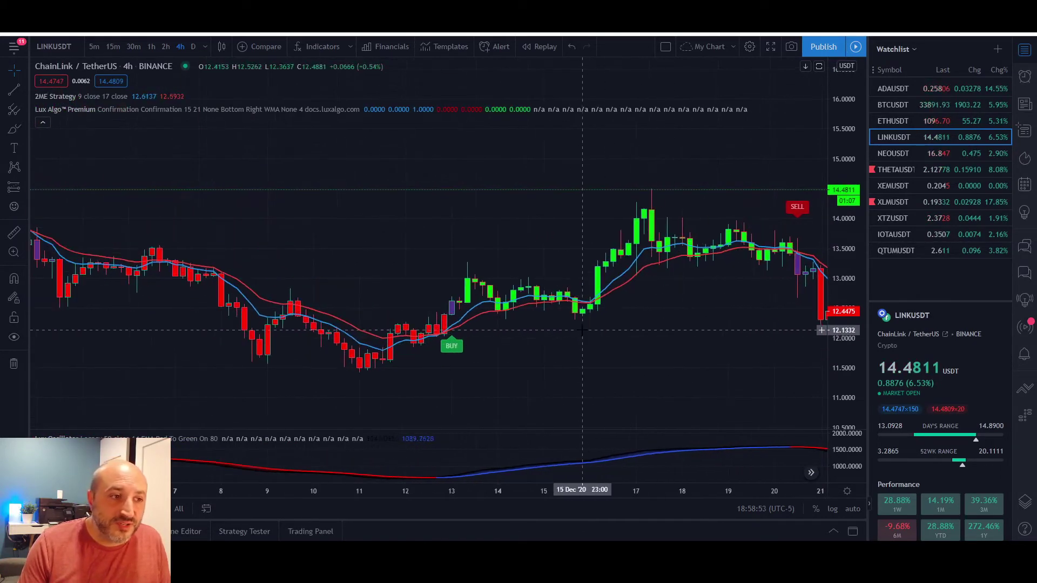
pyautogui.moveTo(505, 336); pyautogui.dragTo(572, 308)
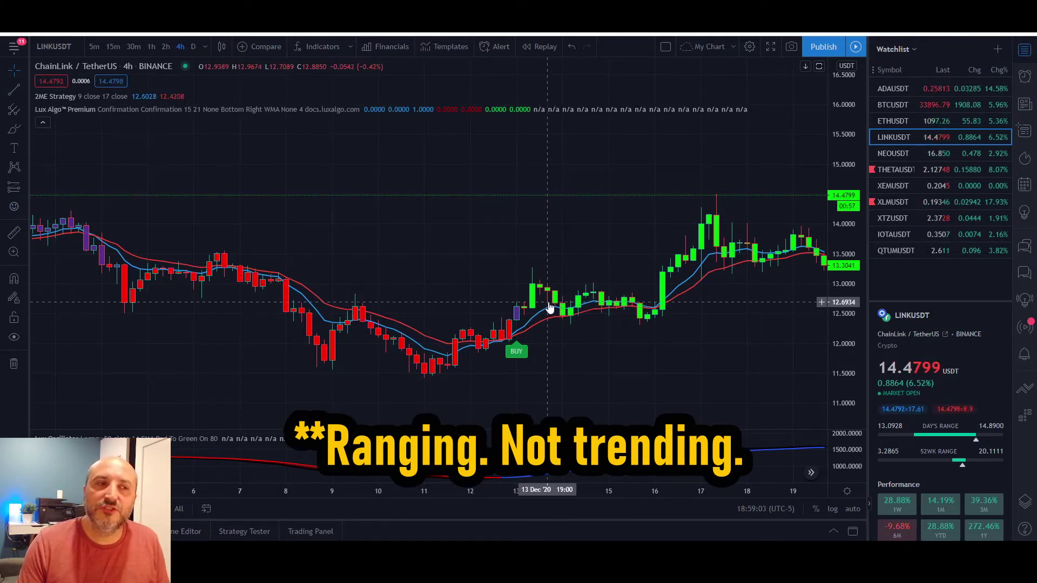
pyautogui.moveTo(696, 308); pyautogui.dragTo(661, 335)
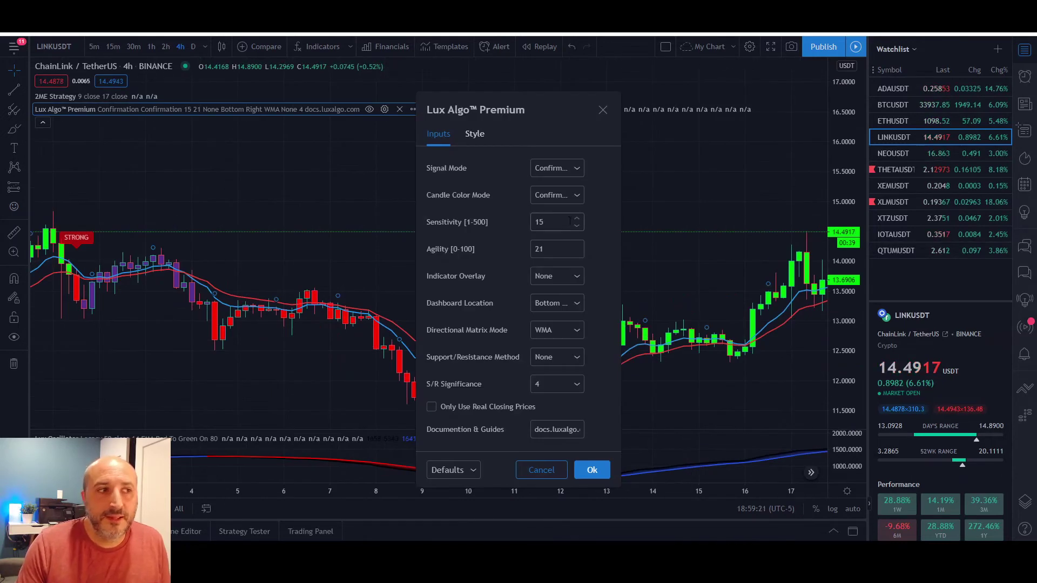
# Step: Set the Lux Algo Premium Indicator Overlay to Reversal Zones on the LINKUSDT 4h chart
pyautogui.click(564, 277)
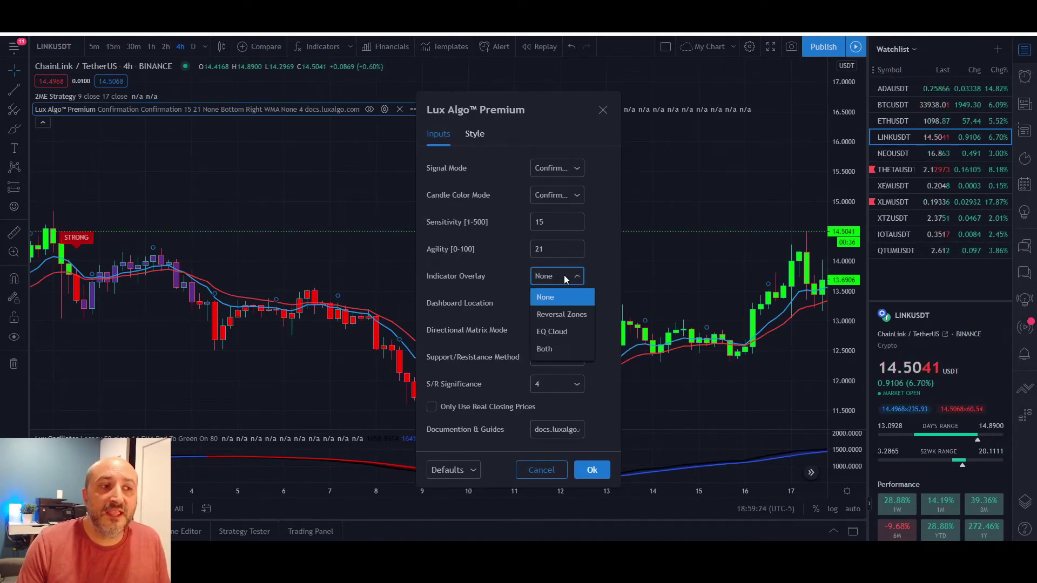
pyautogui.click(564, 316)
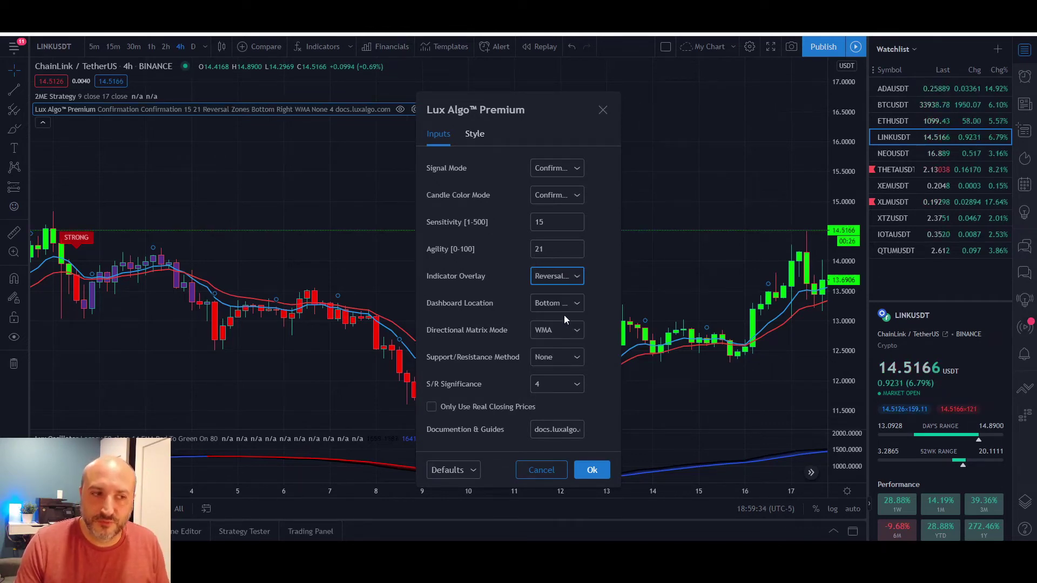
pyautogui.click(592, 470)
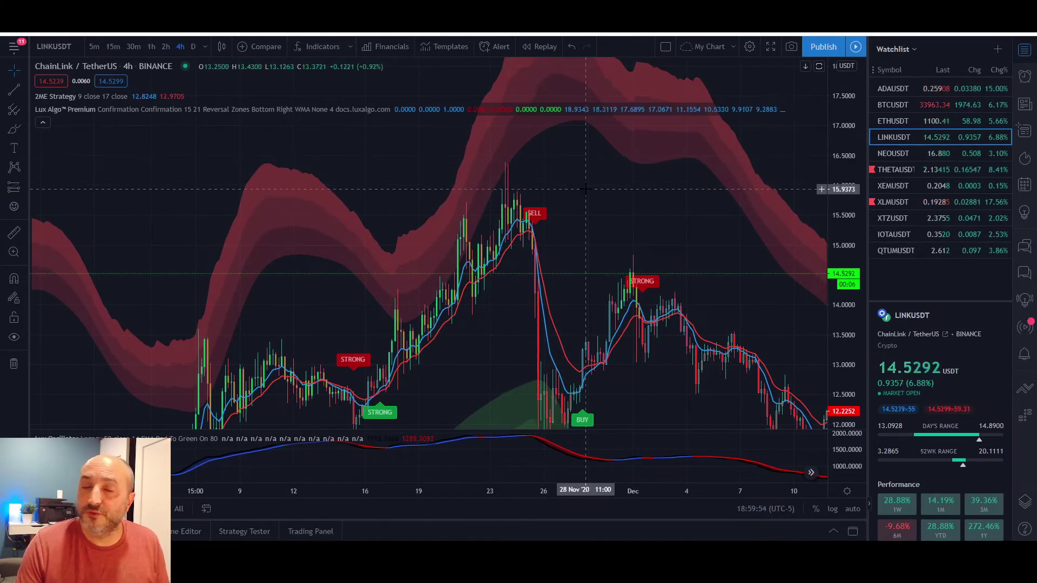
# Step: Measure the LINKUSDT price move from just above the 28 November 2020 BUY signal to the 1 December STRONG sell signal
pyautogui.moveTo(586, 188); pyautogui.dragTo(649, 176)
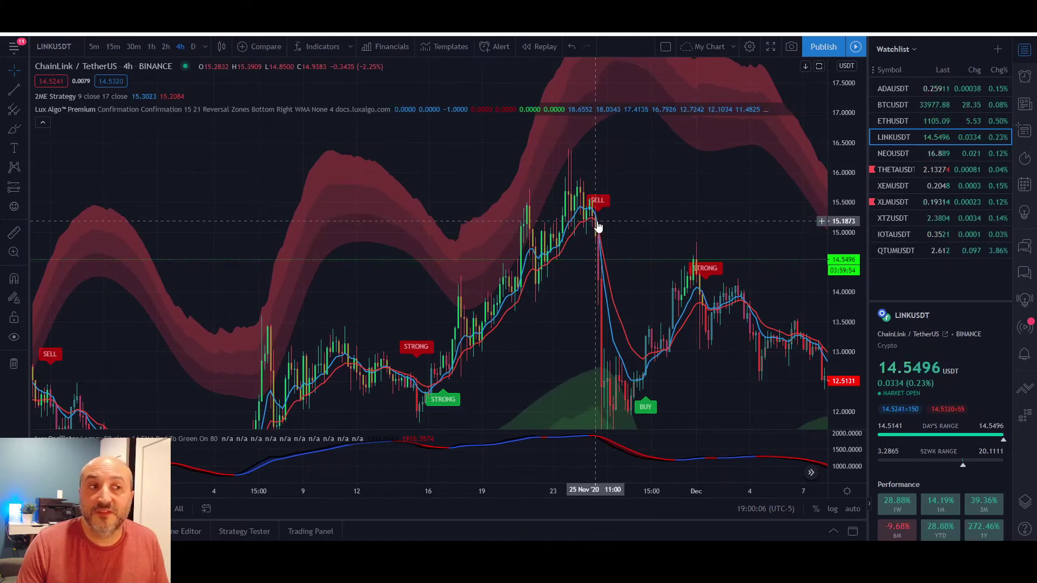
pyautogui.moveTo(596, 229); pyautogui.dragTo(602, 102)
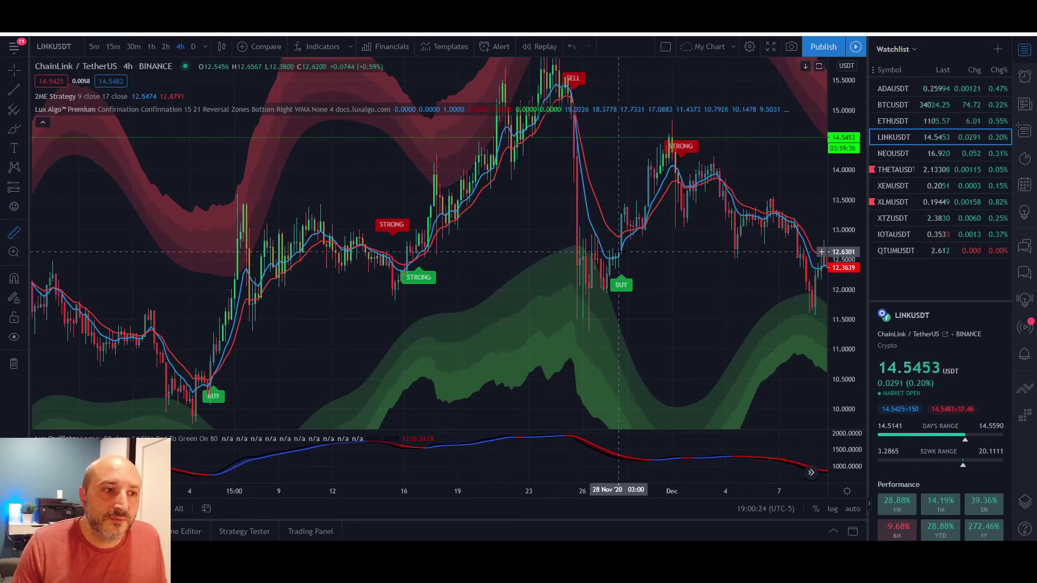
pyautogui.click(622, 232)
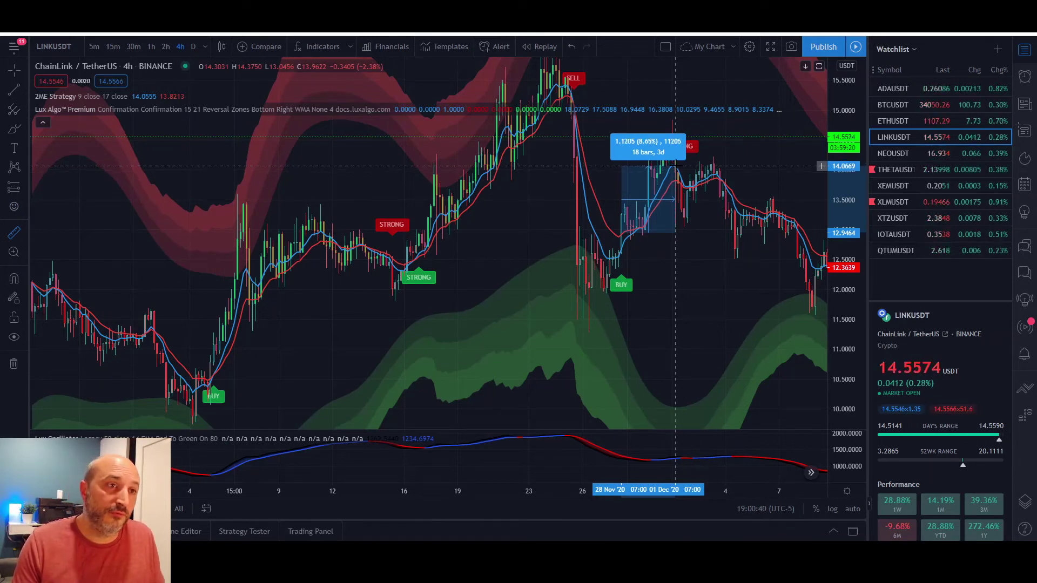
pyautogui.click(675, 166)
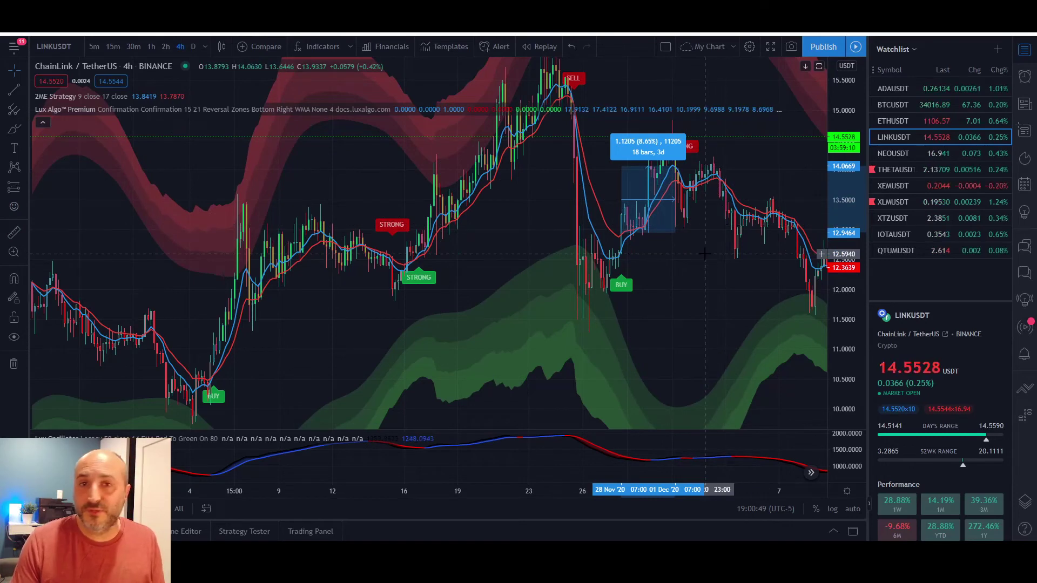
# Step: Clear the measurement, examine the LINKUSDT signals against the reversal zones through early January 2021, and check the 2ME Strategy inputs
pyautogui.moveTo(705, 254); pyautogui.dragTo(686, 327)
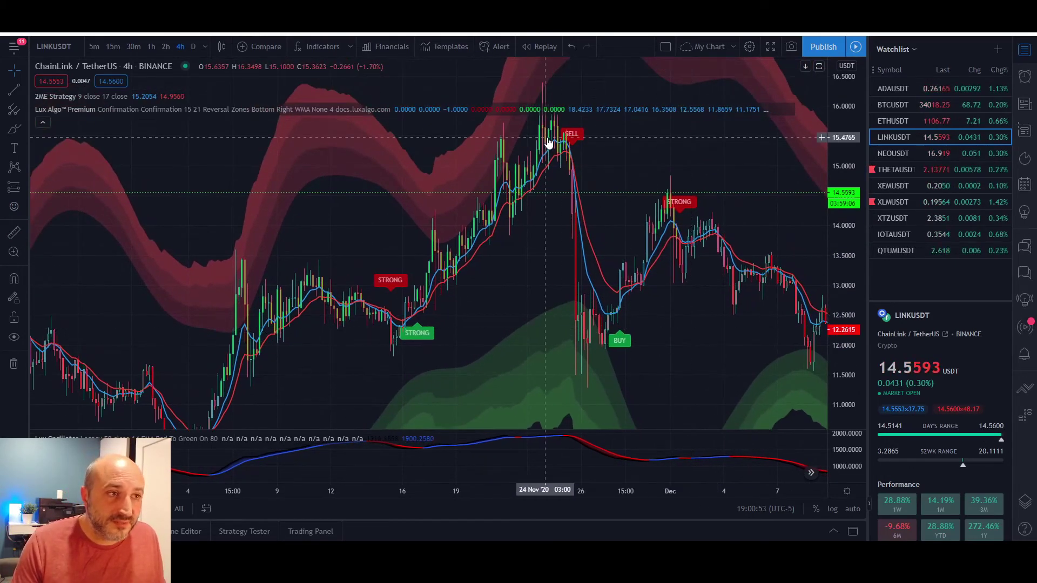
pyautogui.moveTo(467, 295); pyautogui.dragTo(409, 282)
pyautogui.moveTo(687, 192); pyautogui.dragTo(539, 194)
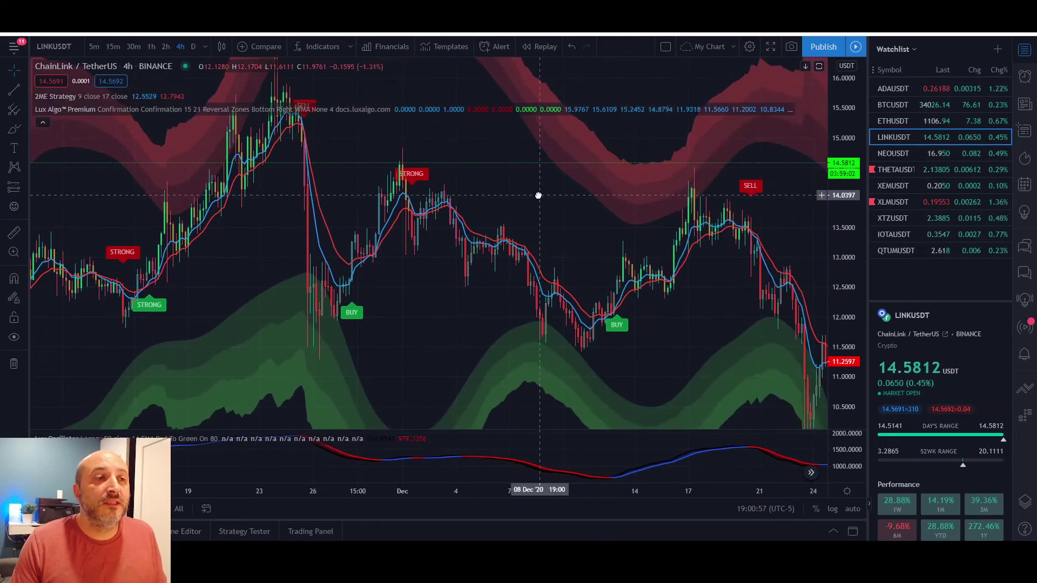
pyautogui.scroll(-3, 643, 195)
pyautogui.moveTo(643, 194); pyautogui.dragTo(622, 365)
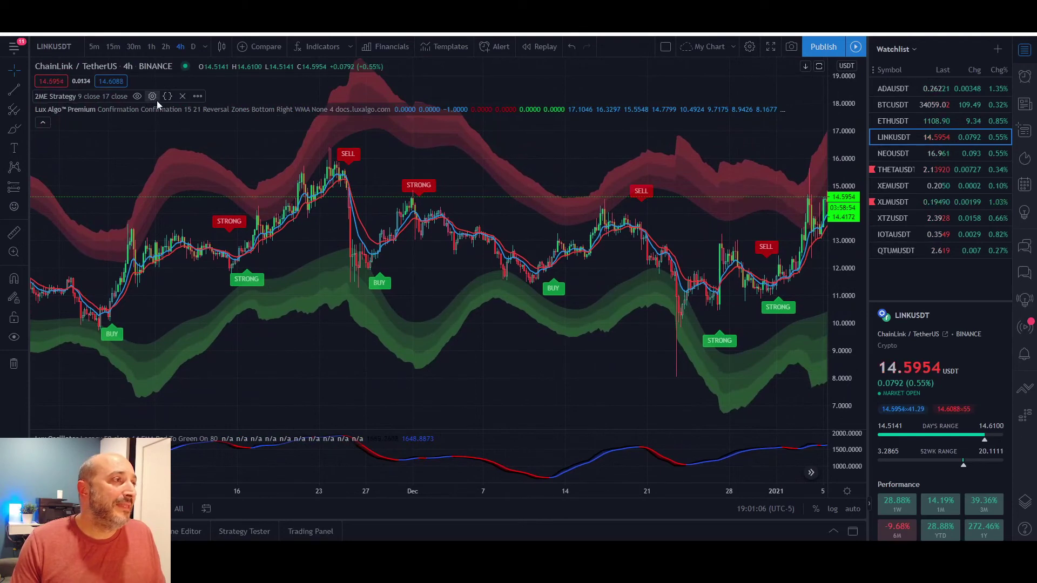
pyautogui.click(152, 97)
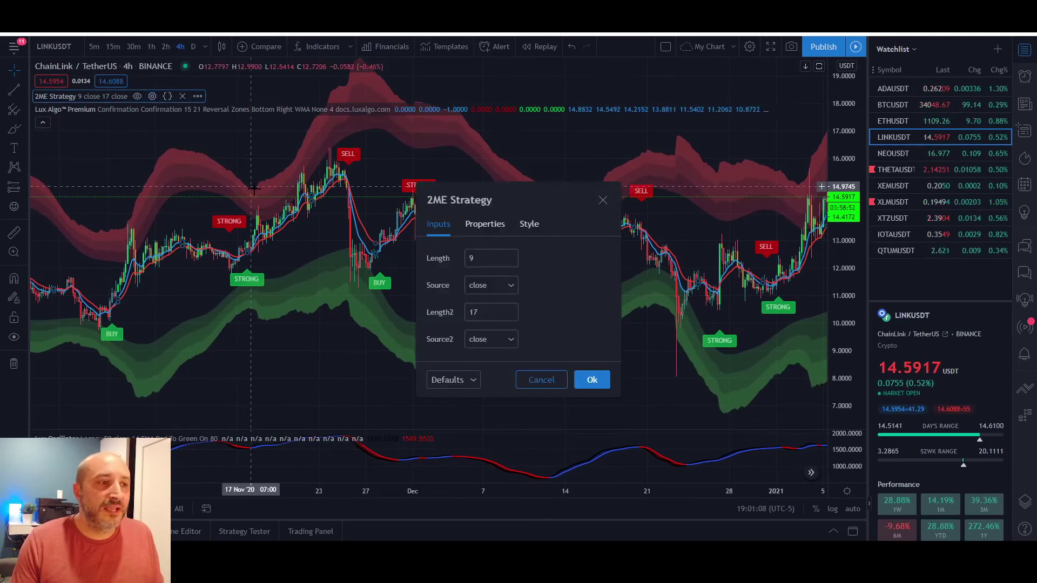
pyautogui.click(541, 381)
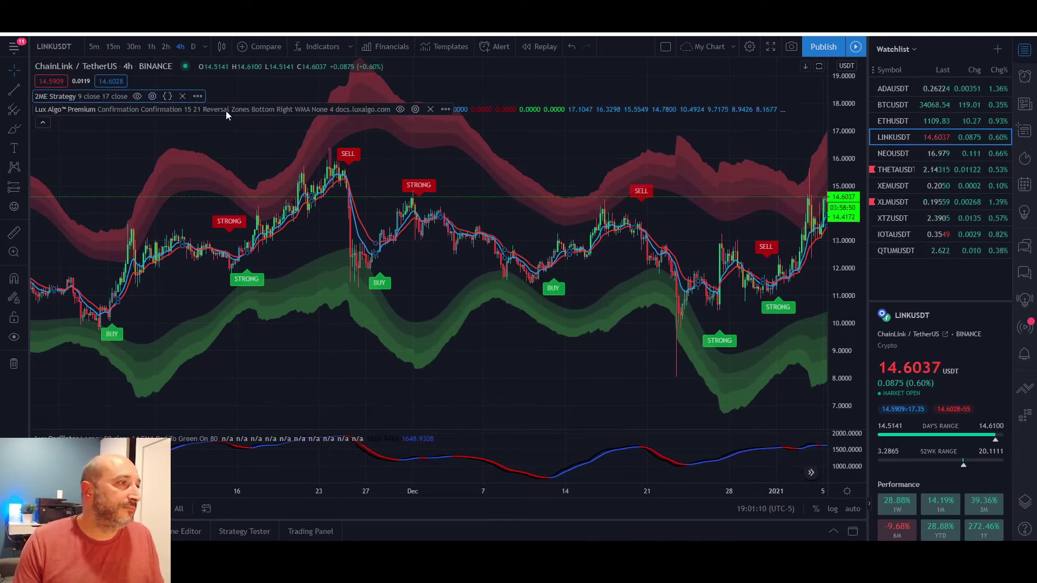
# Step: Set the Lux Algo Premium Support/Resistance Method to Predictive Range on the LINKUSDT 4h chart
pyautogui.click(415, 109)
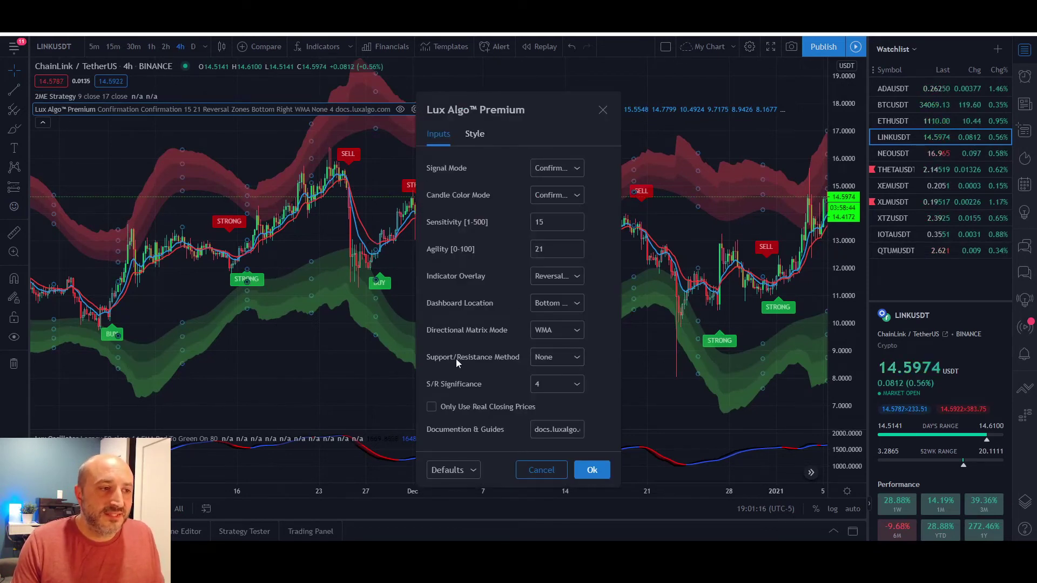
pyautogui.click(556, 358)
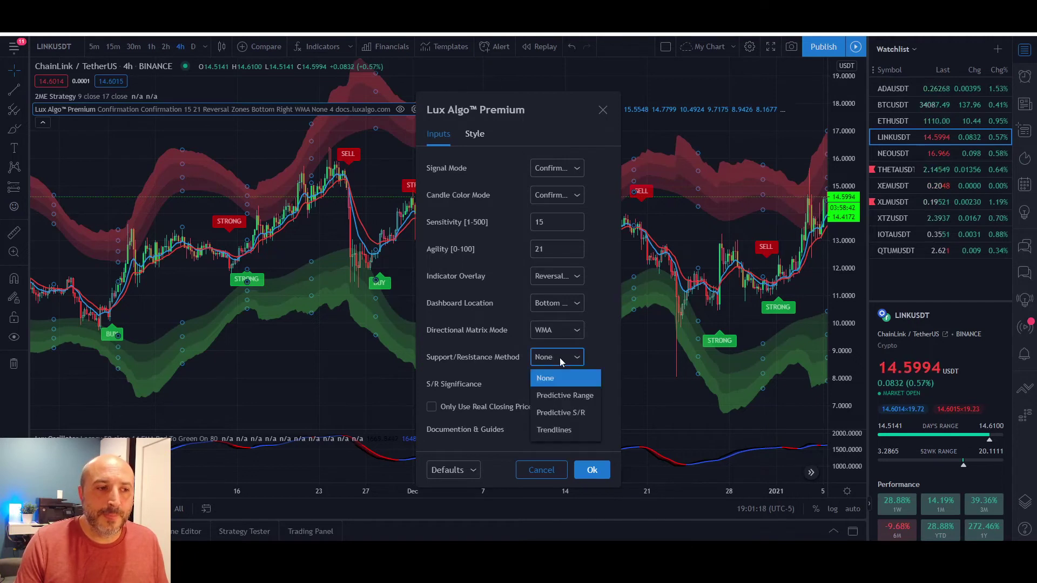
pyautogui.click(555, 395)
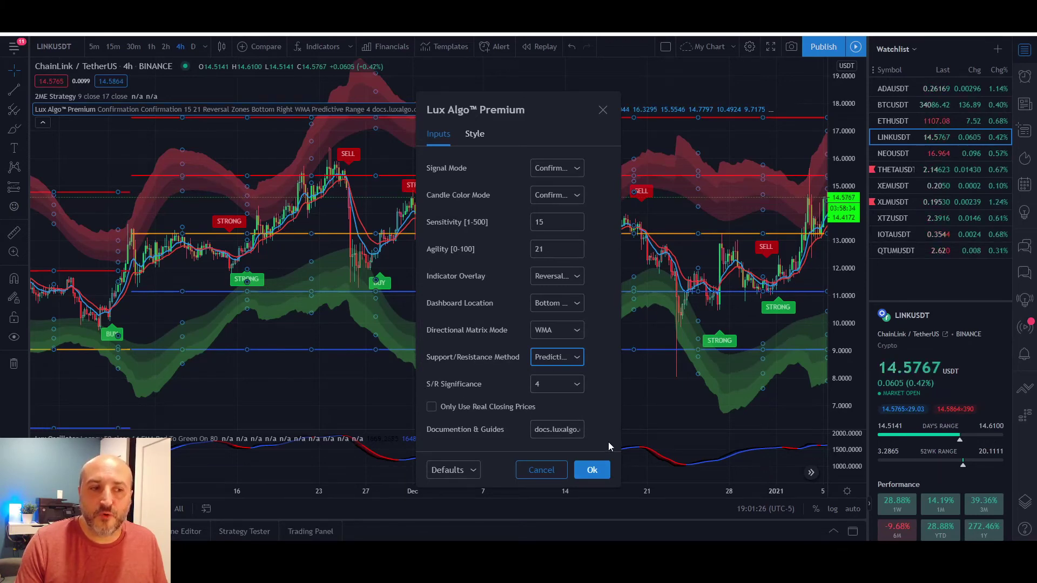
pyautogui.click(592, 471)
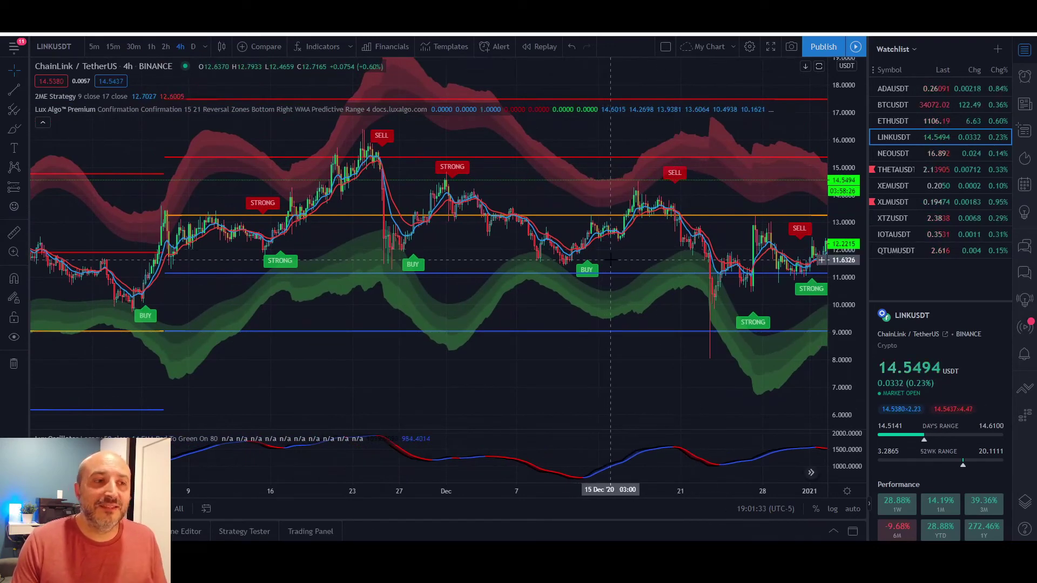
# Step: Draw a long position at the 27 December 2020 STRONG buy signal, with entry at about 11.71 and target at about 13.13
pyautogui.moveTo(636, 316); pyautogui.dragTo(540, 326)
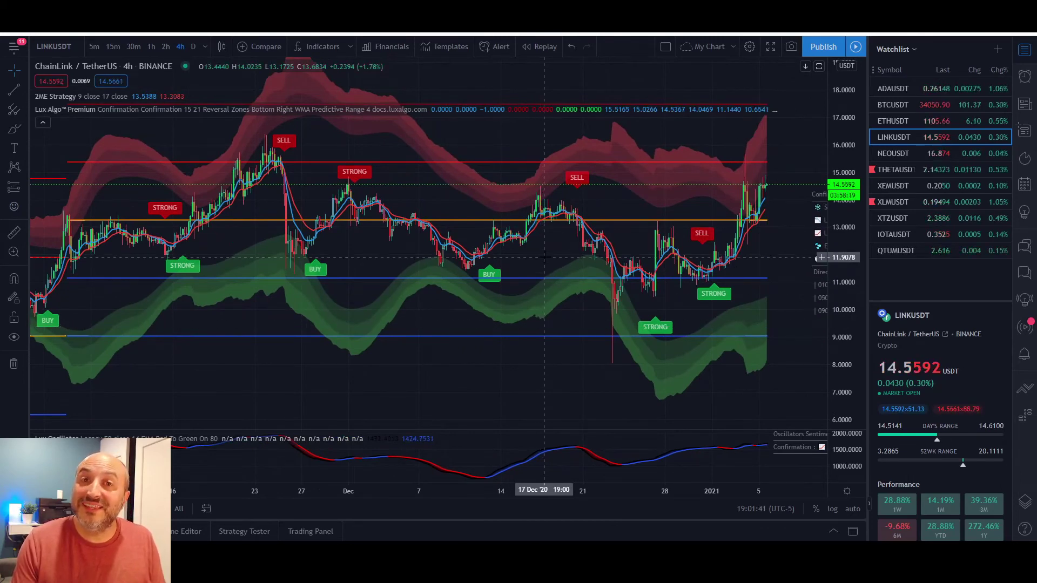
pyautogui.scroll(6, 546, 257)
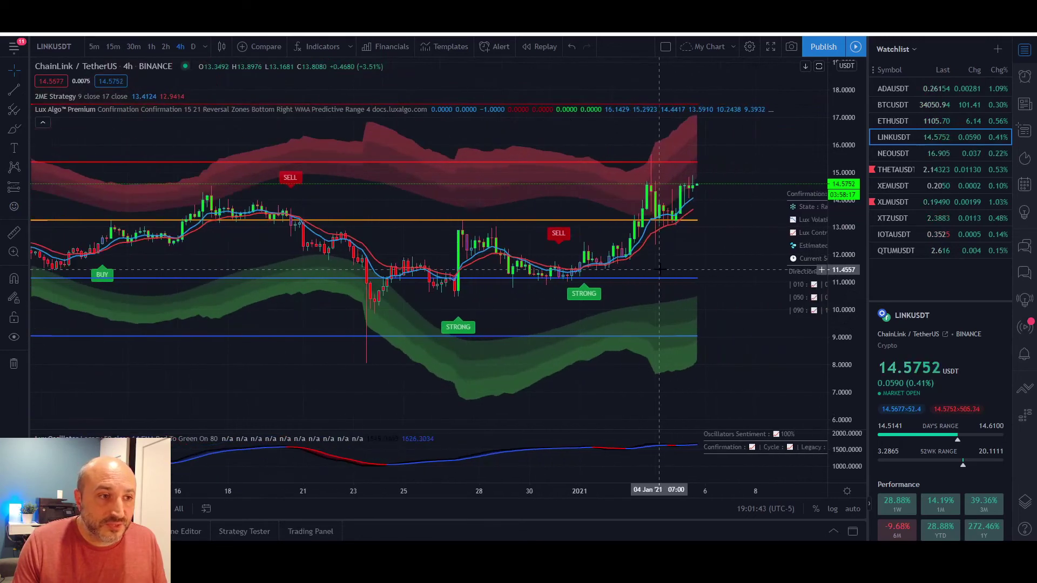
pyautogui.moveTo(564, 279); pyautogui.dragTo(726, 264)
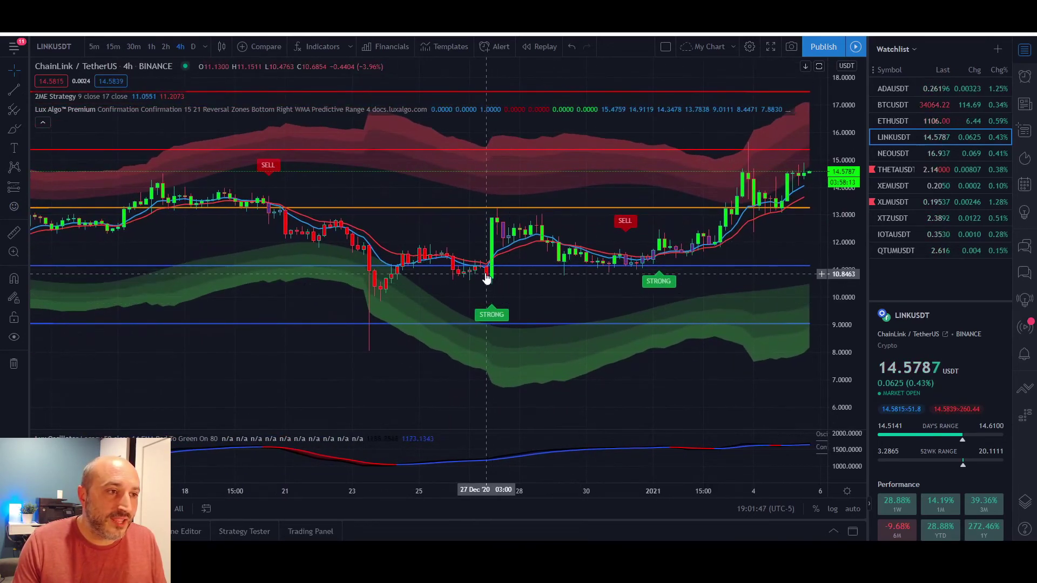
pyautogui.moveTo(497, 294); pyautogui.dragTo(551, 295)
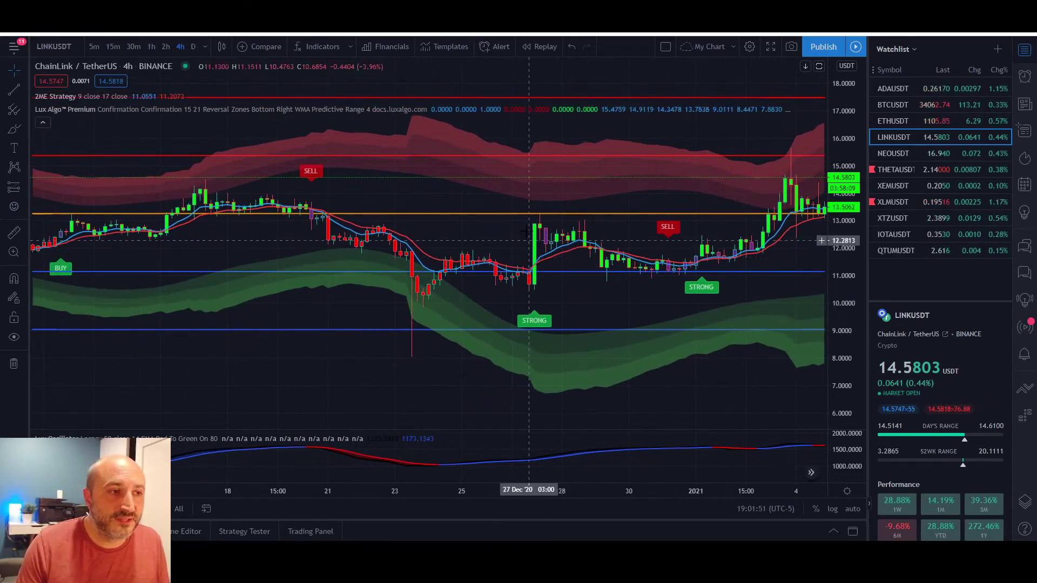
pyautogui.moveTo(545, 267); pyautogui.dragTo(647, 282)
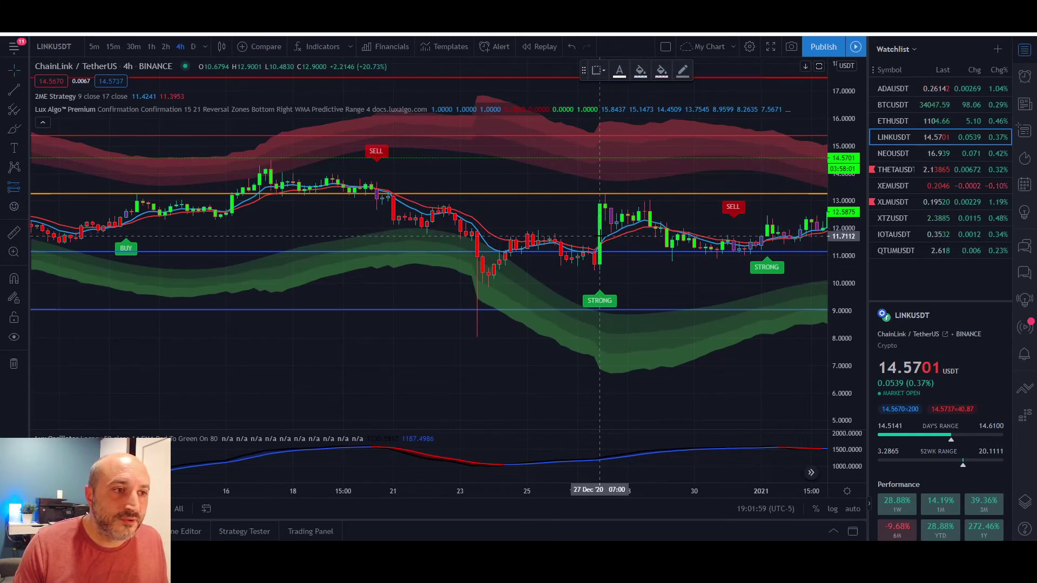
pyautogui.click(599, 236)
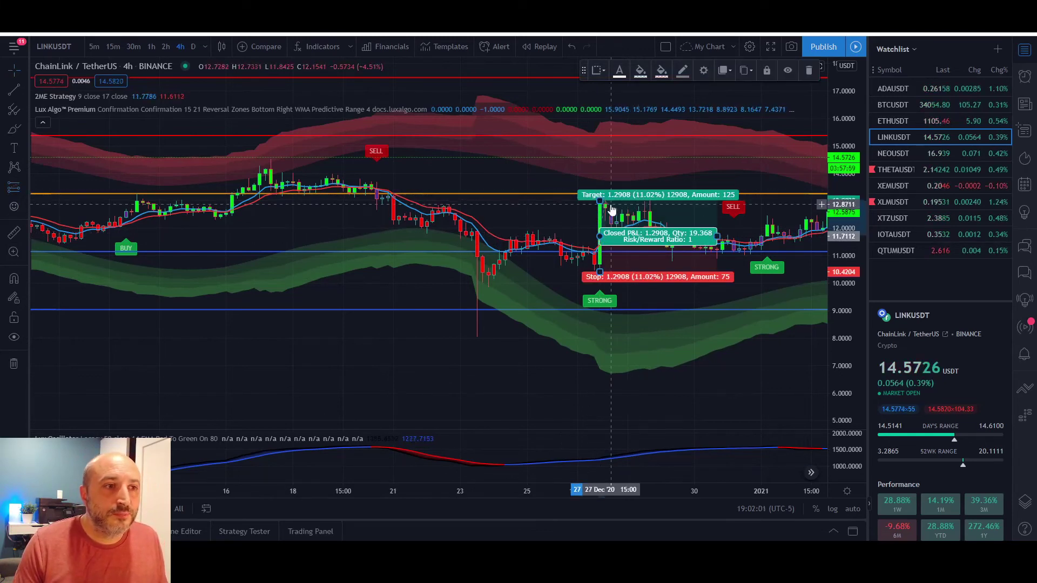
pyautogui.moveTo(600, 201)
pyautogui.mouseDown()
pyautogui.moveTo(601, 189)
pyautogui.moveTo(601, 200)
pyautogui.mouseUp()
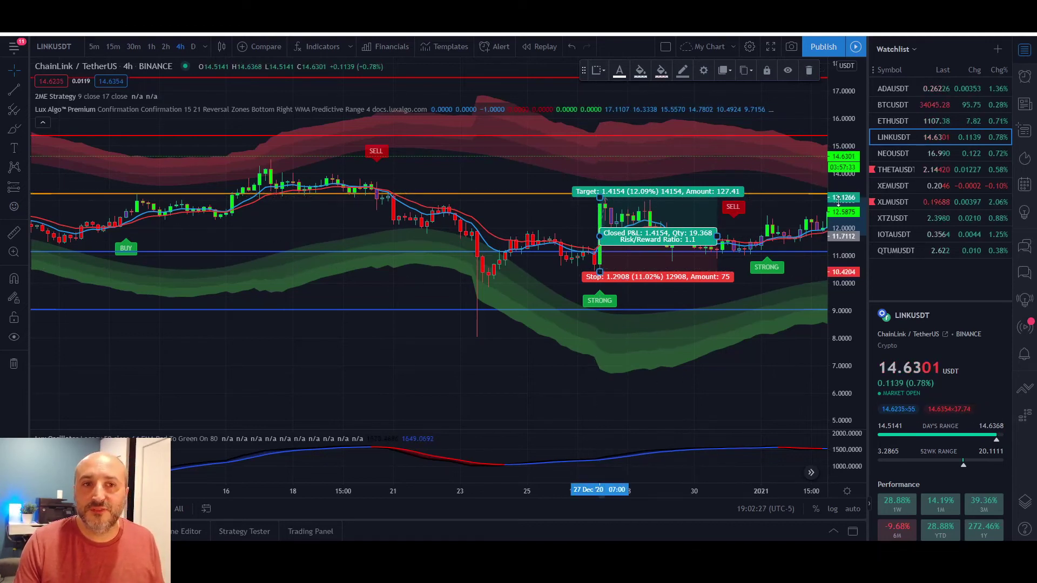
pyautogui.click(572, 212)
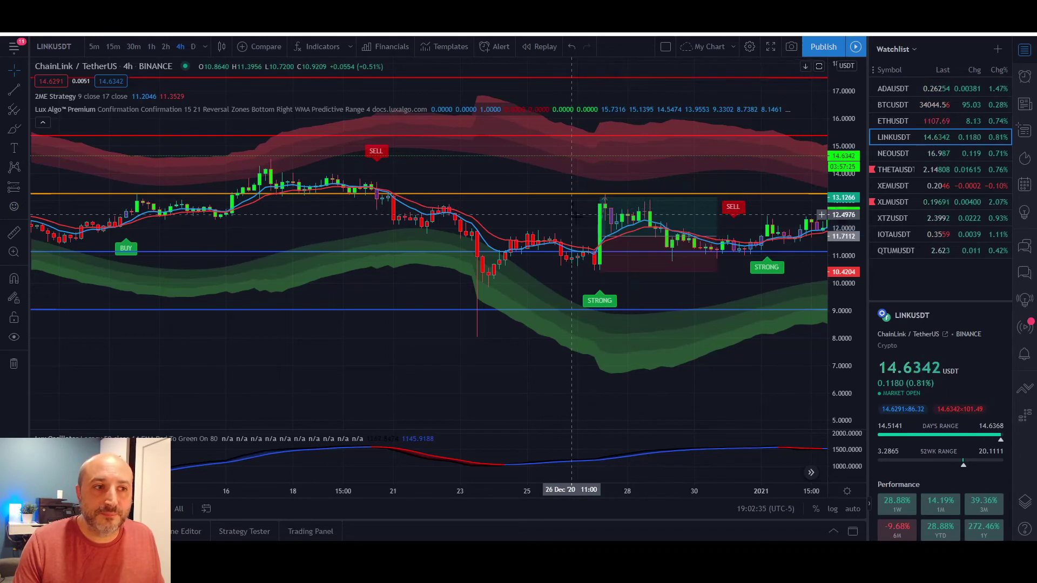
# Step: Remove the long position drawing from the 27 December 2020 signal
pyautogui.moveTo(652, 203)
pyautogui.rightClick(655, 253)
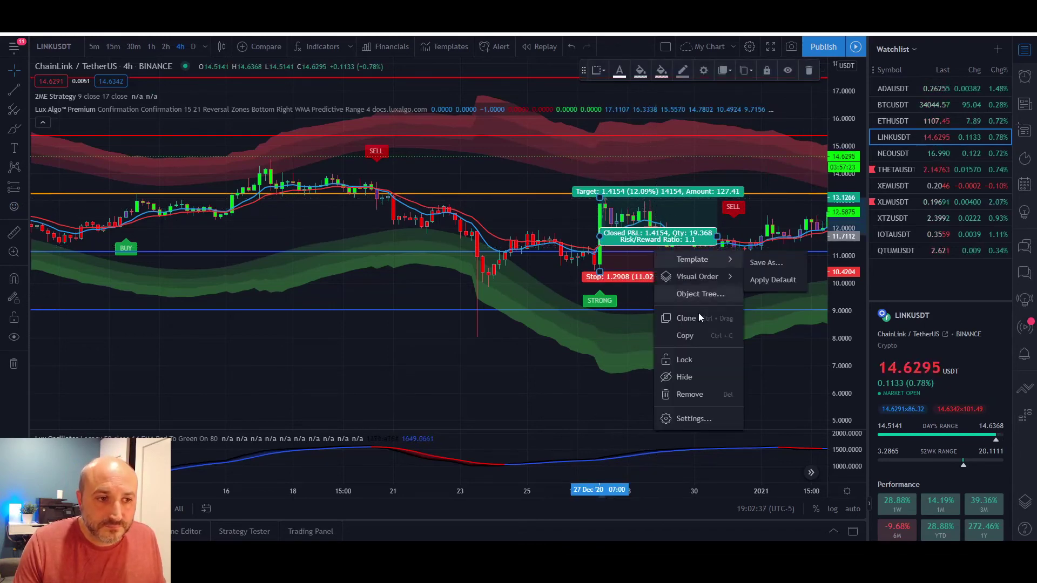
pyautogui.click(685, 393)
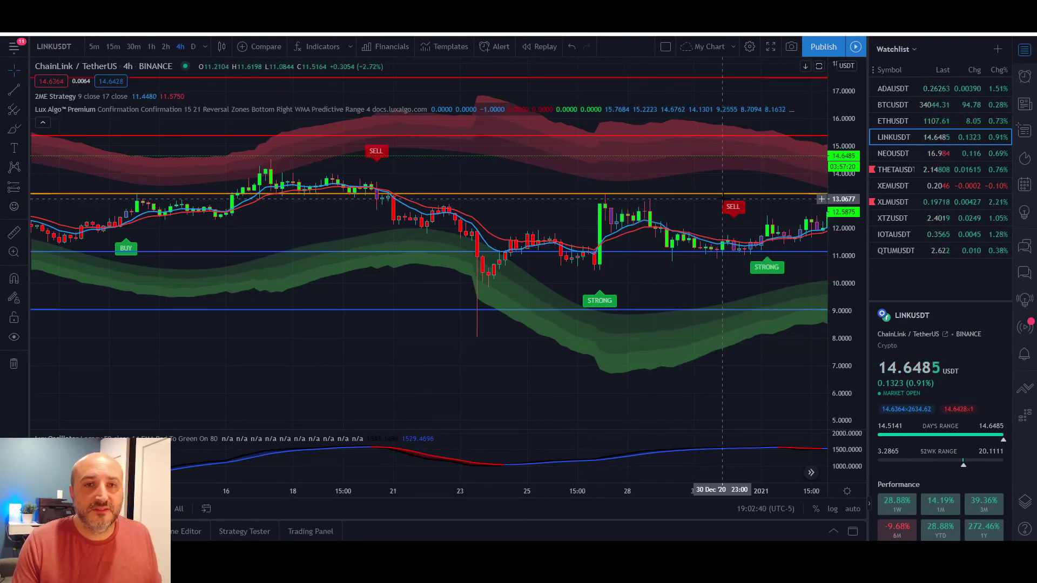
# Step: Examine the LINKUSDT buy and sell signals from late November 2020 to early January 2021 against the predictive range lines and reversal zones
pyautogui.moveTo(690, 279); pyautogui.dragTo(451, 266)
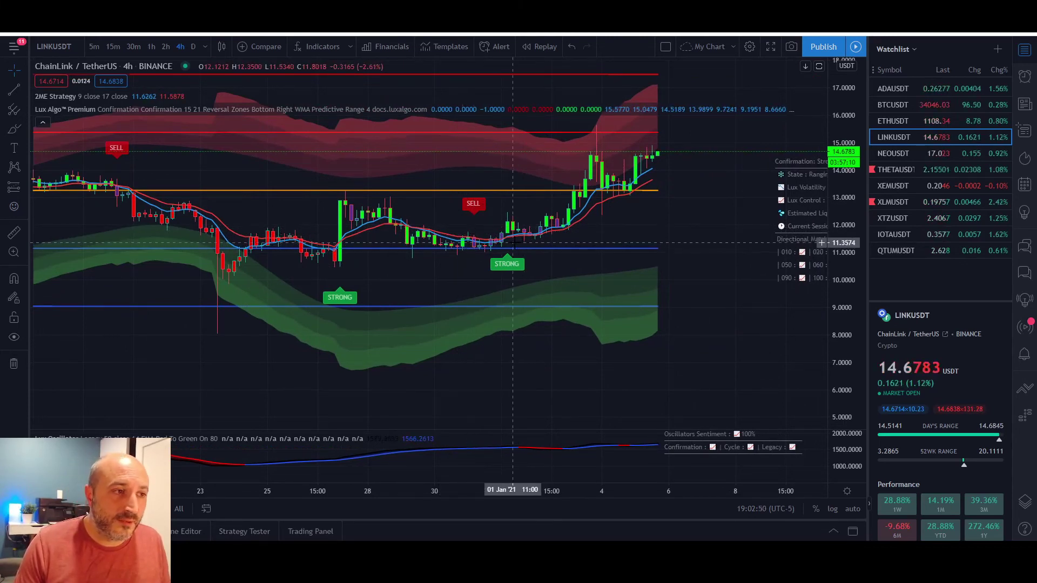
pyautogui.moveTo(512, 244); pyautogui.dragTo(508, 272)
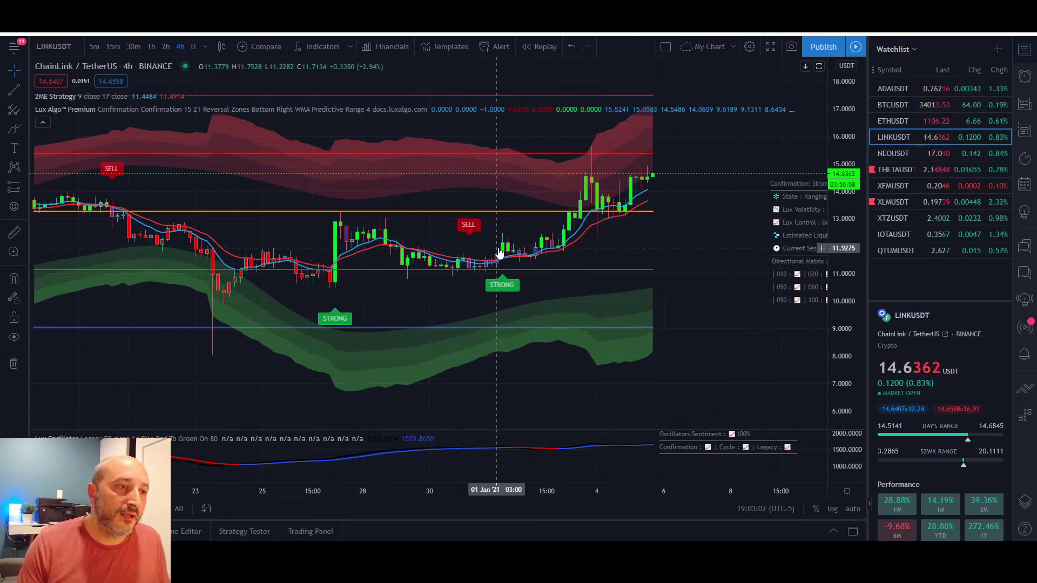
pyautogui.moveTo(615, 238); pyautogui.dragTo(556, 239)
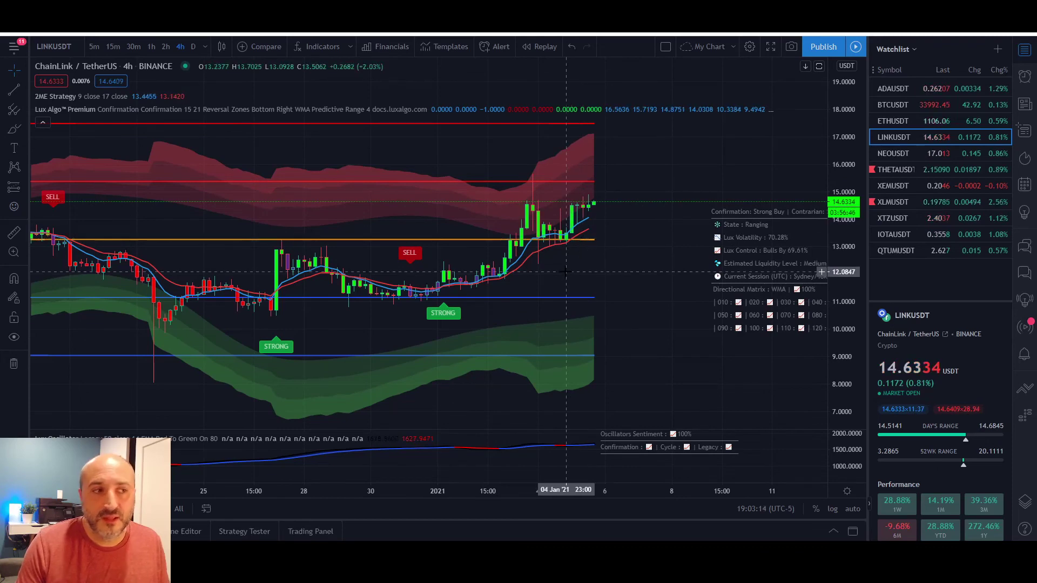
pyautogui.moveTo(586, 244); pyautogui.dragTo(713, 261)
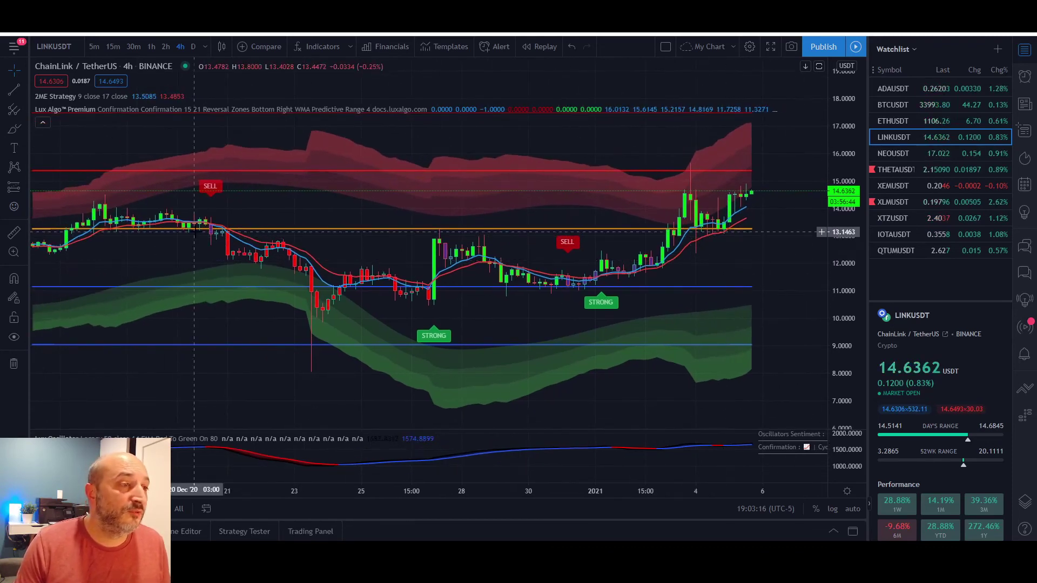
pyautogui.moveTo(272, 303); pyautogui.dragTo(520, 352)
pyautogui.scroll(-4, 519, 352)
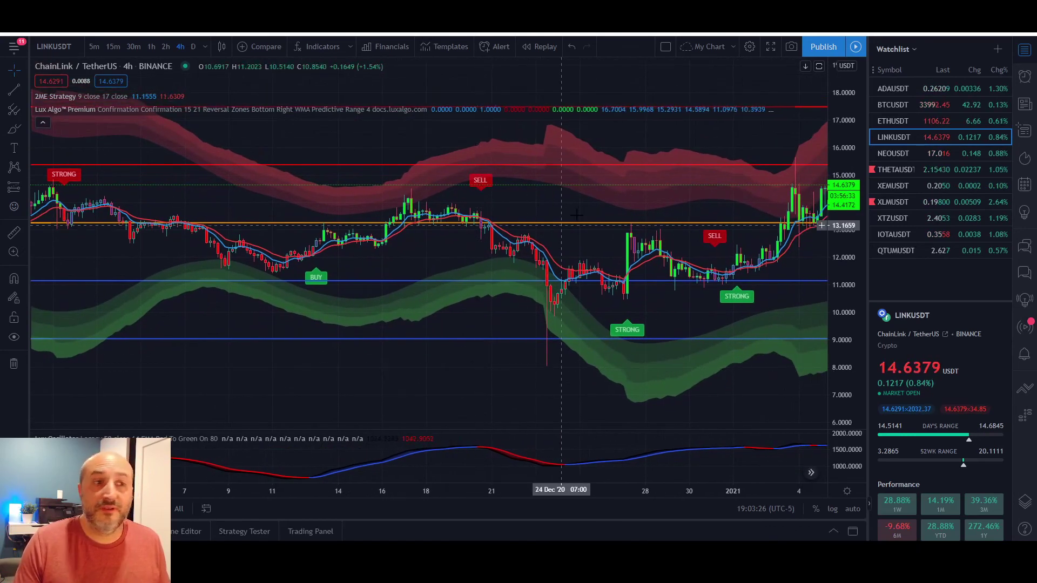
pyautogui.moveTo(598, 361); pyautogui.dragTo(515, 357)
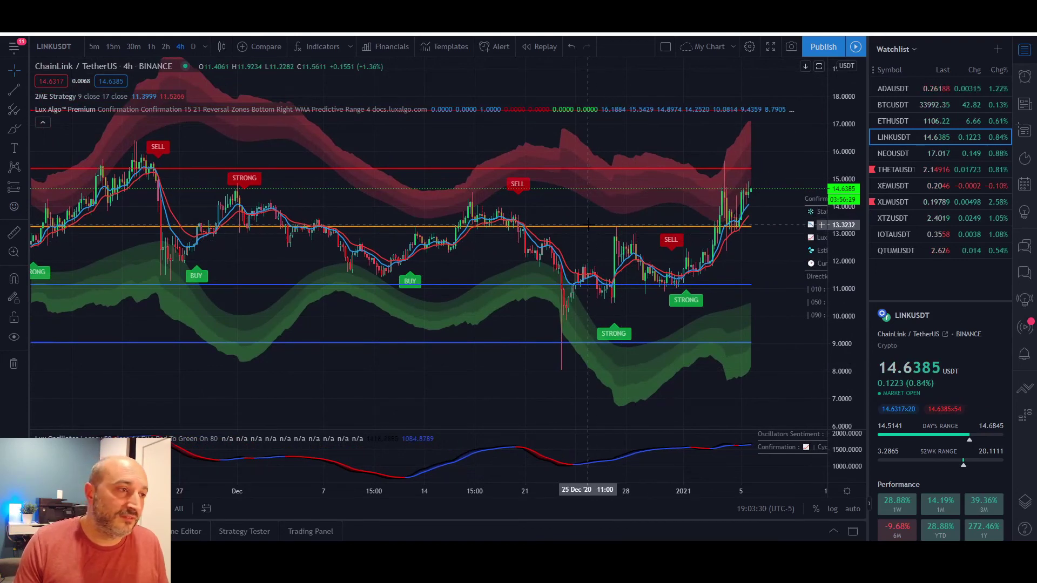
pyautogui.moveTo(535, 367); pyautogui.dragTo(481, 335)
# Step: Open the Lux Algo Premium input settings
pyautogui.moveTo(186, 97)
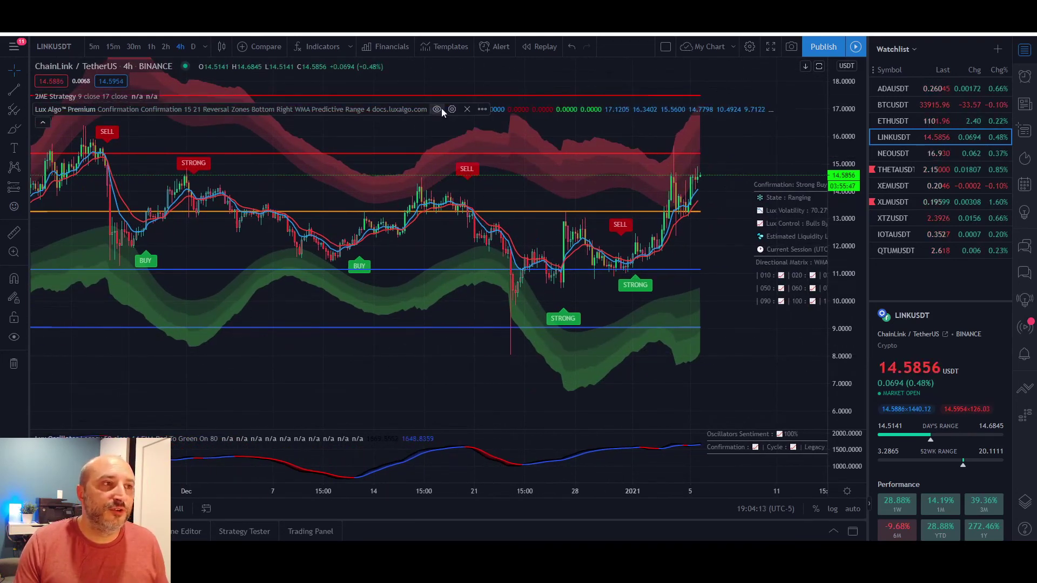
pyautogui.doubleClick(458, 108)
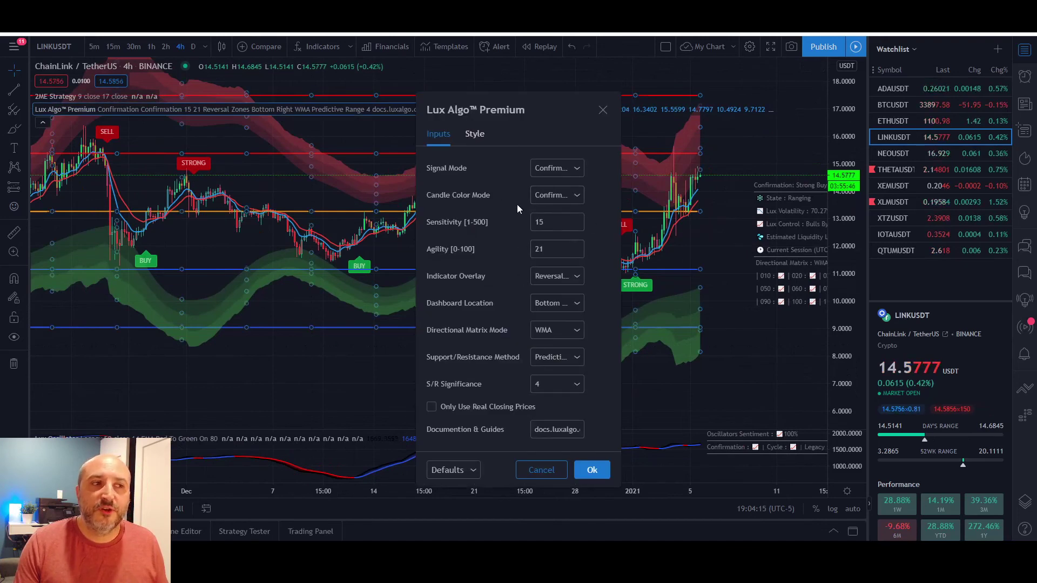